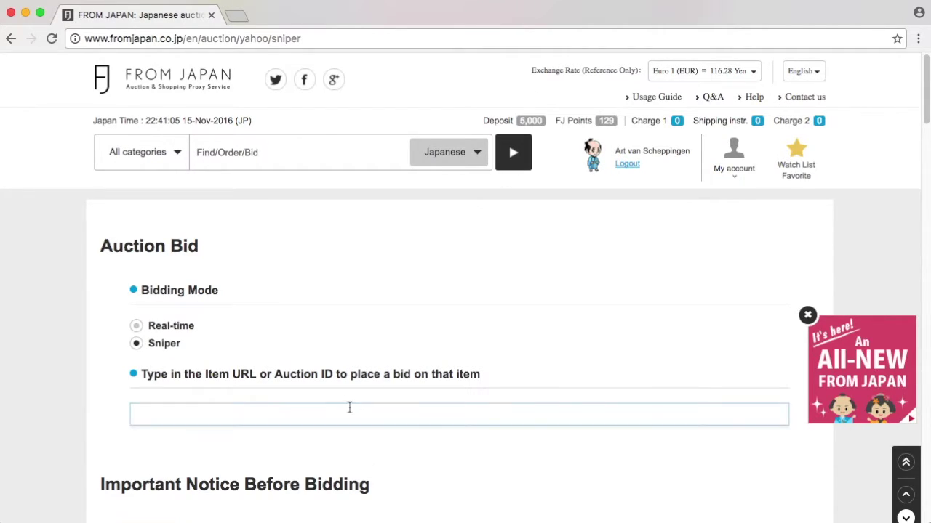
# Load the A60 Carina brochure's Yahoo! Auctions listing in a new tab, translated to English, showing 800 yen
pyautogui.click(236, 15)
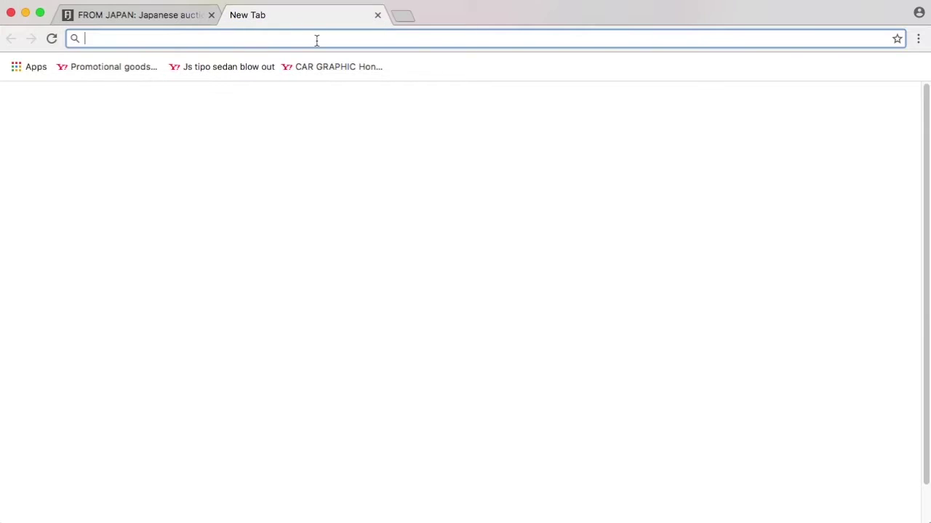
pyautogui.write('http://page14.auctions.yahoo.co.jp/jp/auction/s507238221')
pyautogui.press('Return')
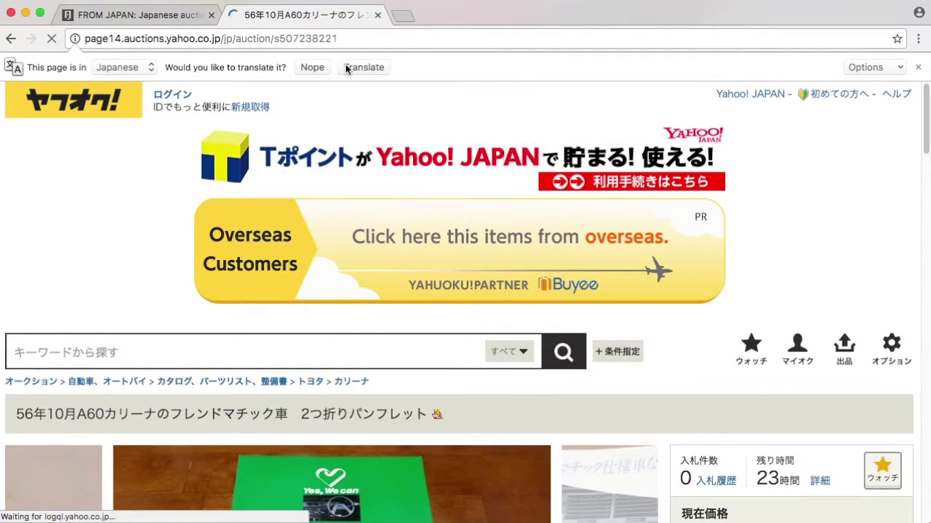
pyautogui.click(348, 68)
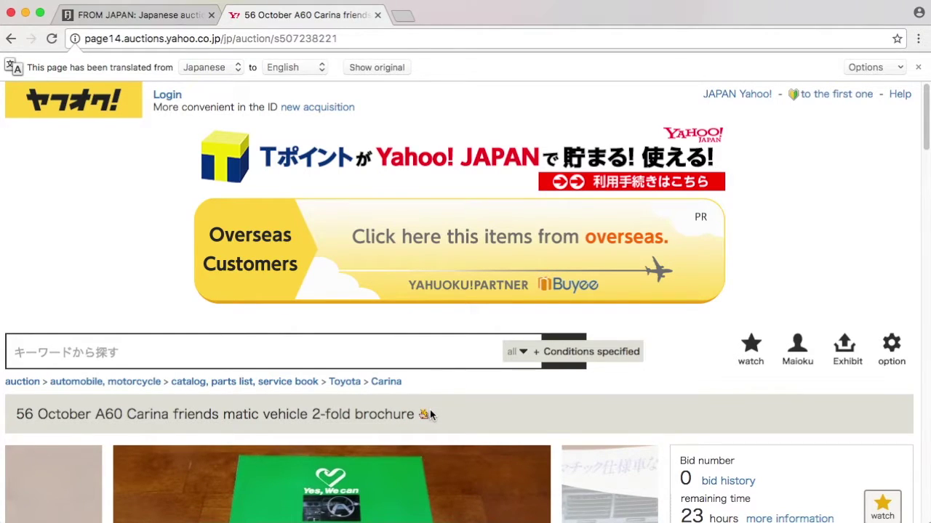
pyautogui.scroll(-3, 428, 414)
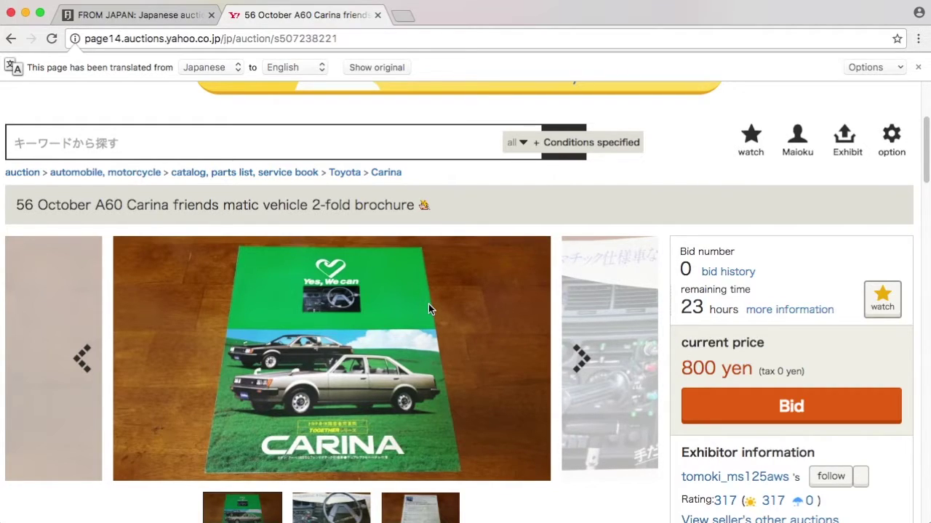
pyautogui.click(579, 363)
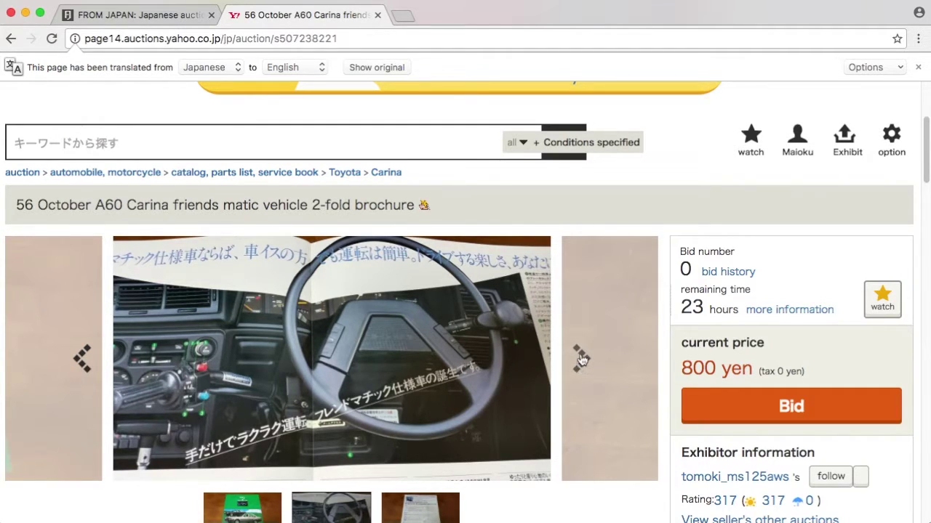
pyautogui.click(581, 361)
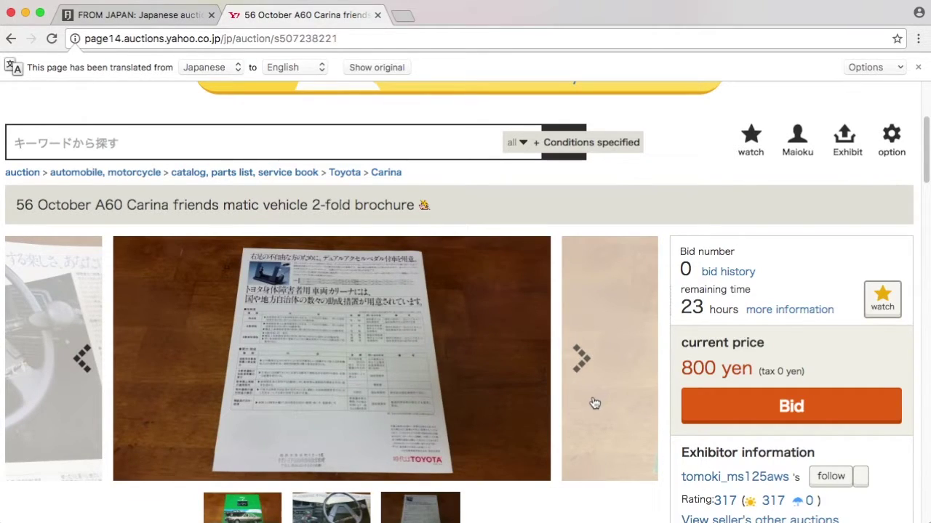
pyautogui.click(577, 355)
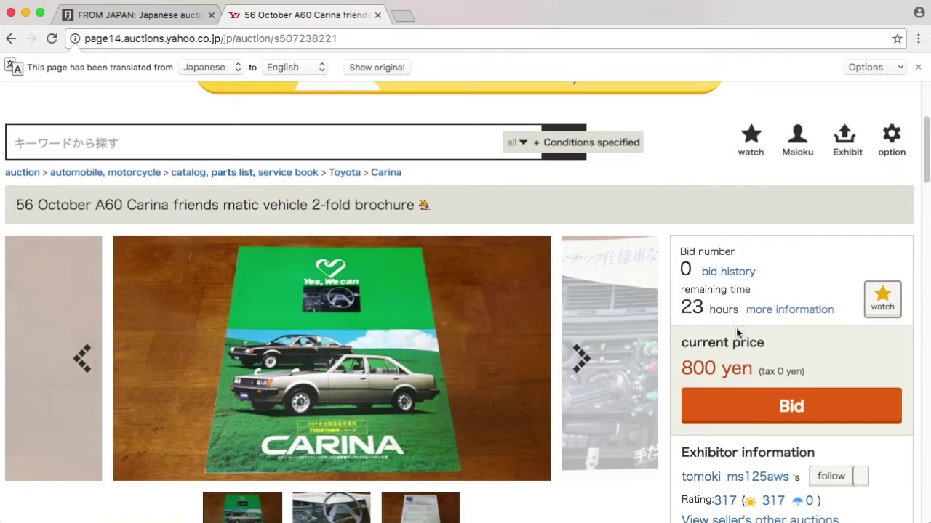
pyautogui.scroll(-3, 811, 389)
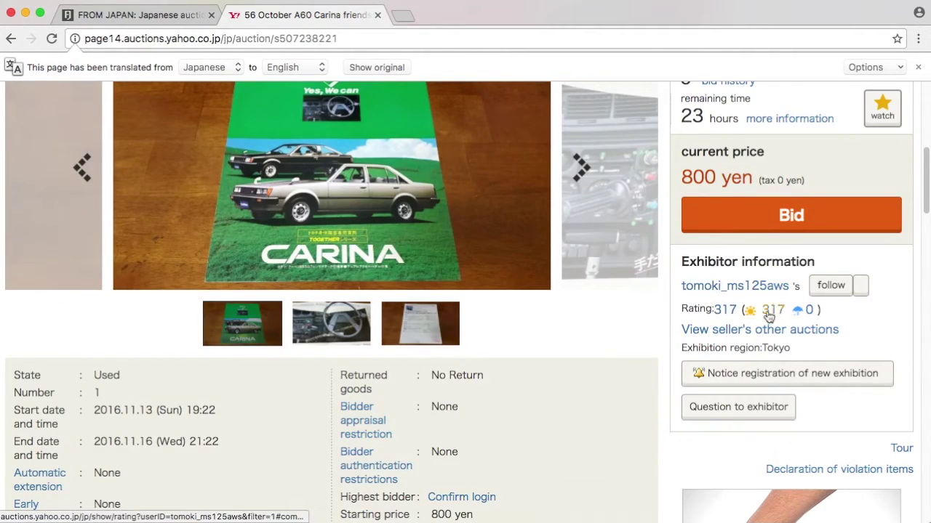
pyautogui.scroll(-8, 429, 328)
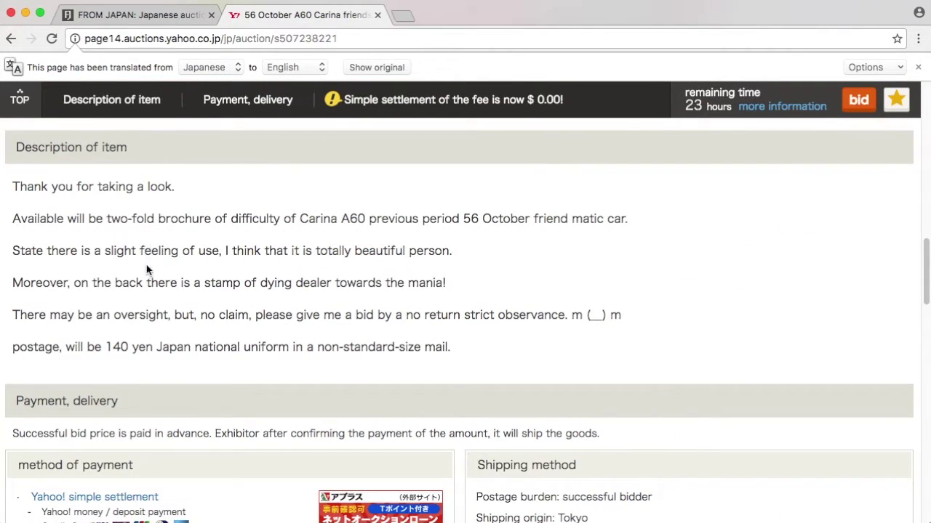
pyautogui.scroll(7, 341, 274)
pyautogui.scroll(5, 343, 273)
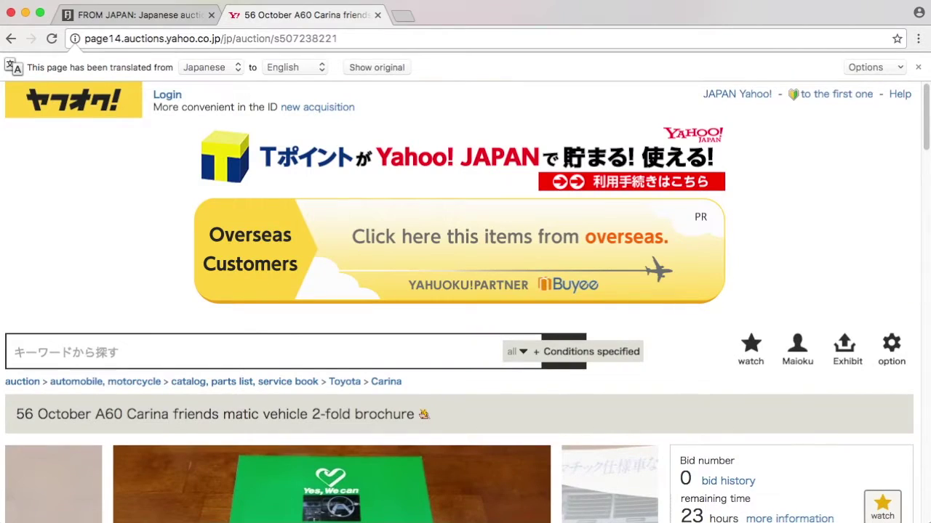
pyautogui.click(141, 13)
# Paste the Yahoo auction URL into FROM JAPAN's item field and continue to the bid page
pyautogui.click(229, 412)
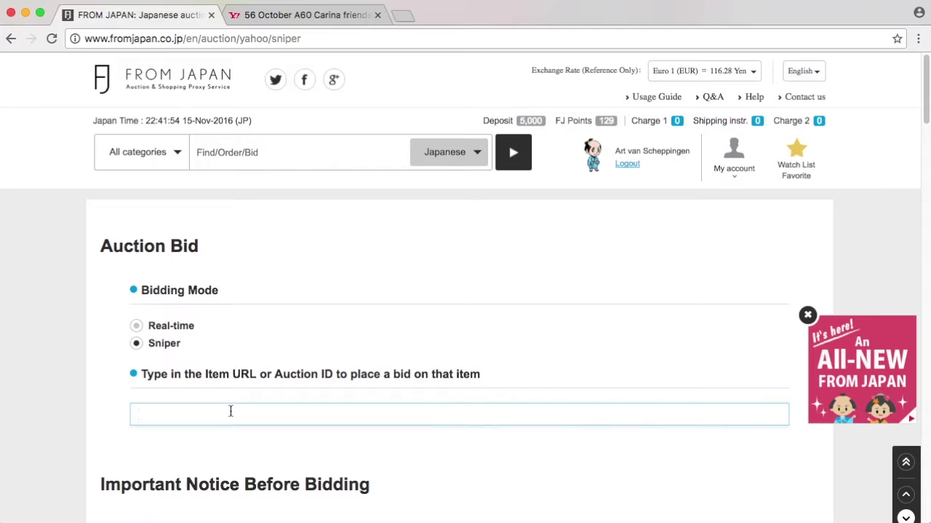
pyautogui.write('http://page14.auctions.yahoo.co.jp/jp/auction/s507238221')
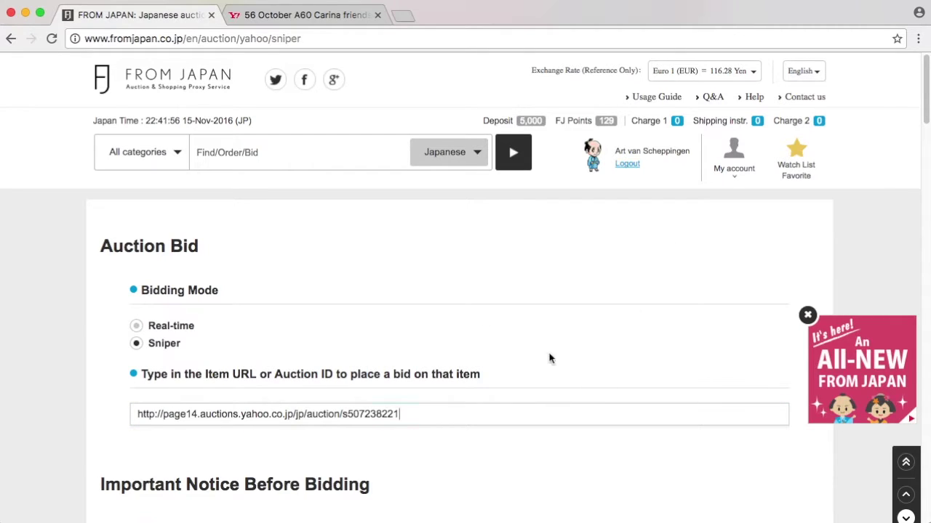
pyautogui.scroll(-10, 520, 321)
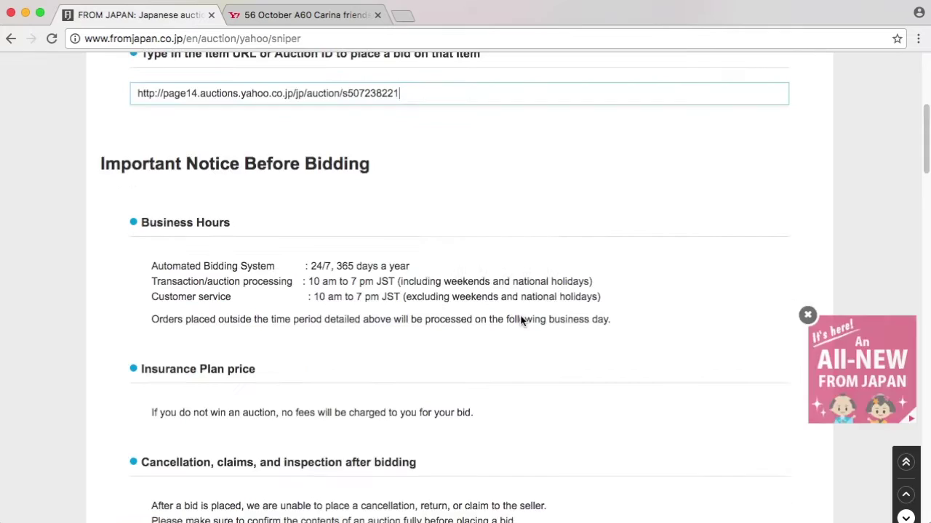
pyautogui.scroll(4, 520, 320)
pyautogui.scroll(-20, 520, 320)
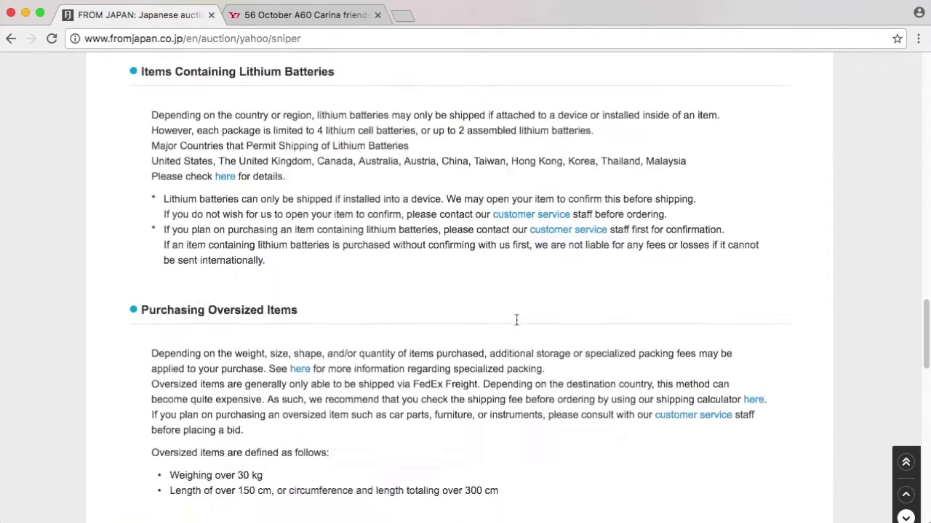
pyautogui.click(538, 283)
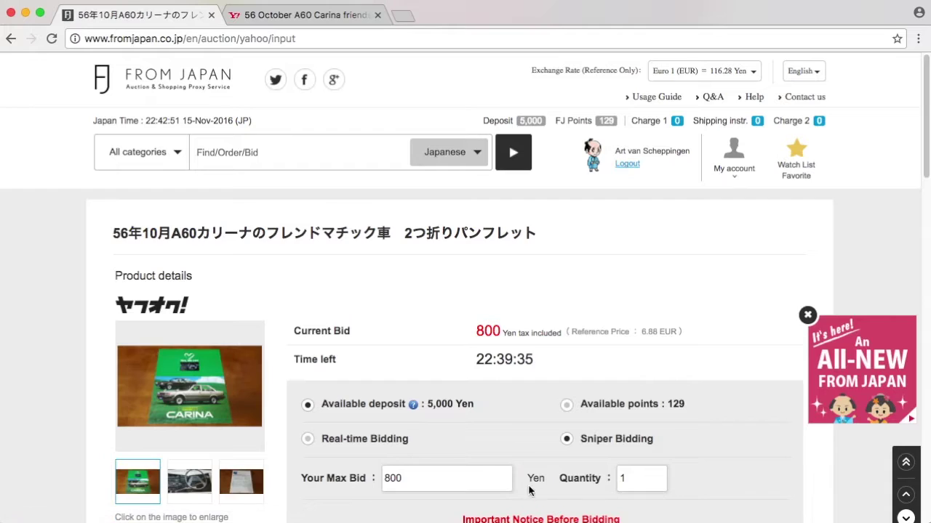
# Set the sniper max bid to 2000 yen and submit it for confirmation
pyautogui.scroll(-5, 435, 275)
pyautogui.click(387, 178)
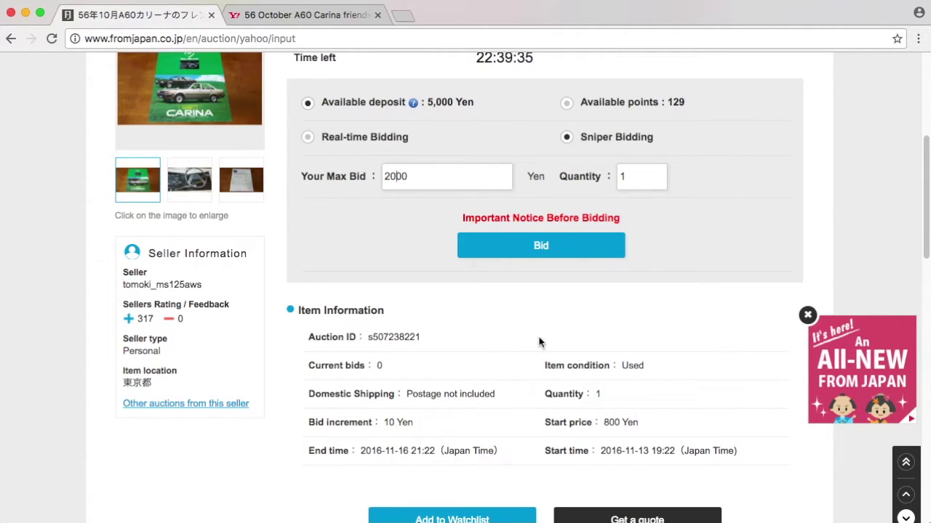
pyautogui.scroll(-4, 589, 332)
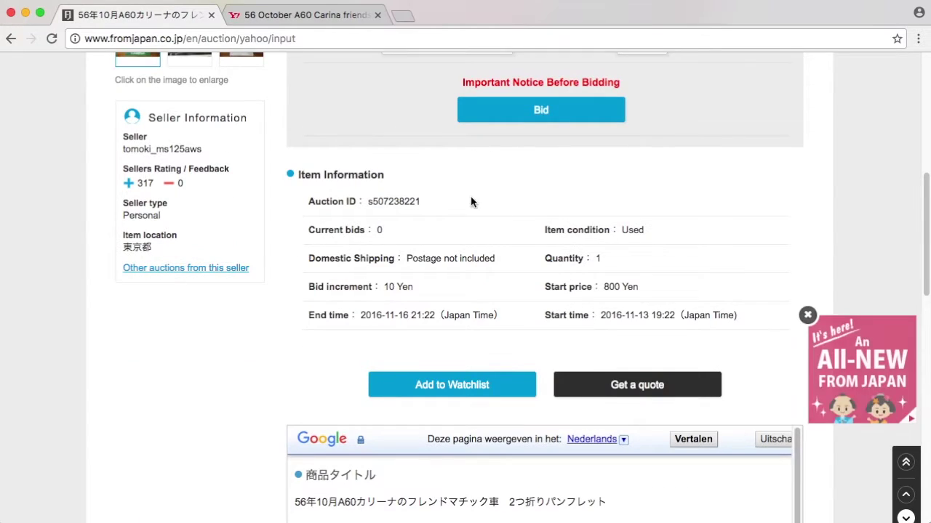
pyautogui.scroll(5, 493, 190)
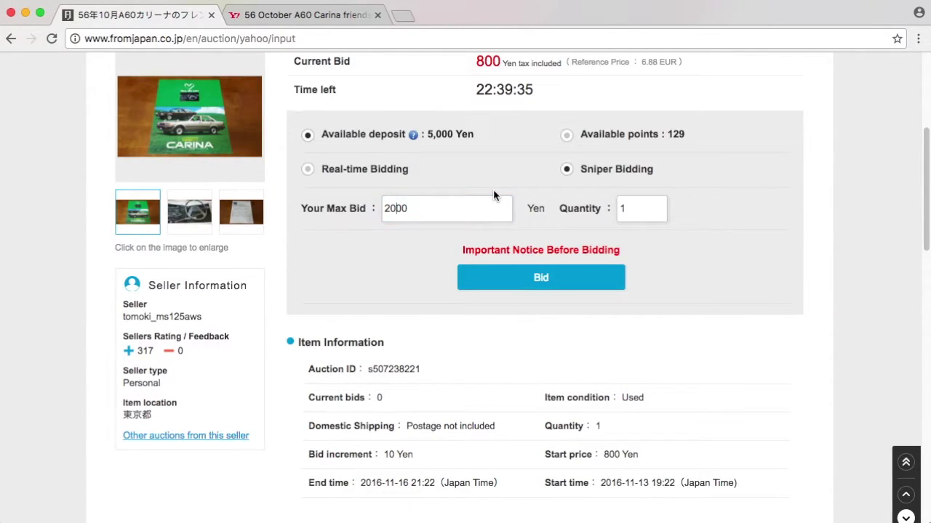
pyautogui.scroll(2, 494, 193)
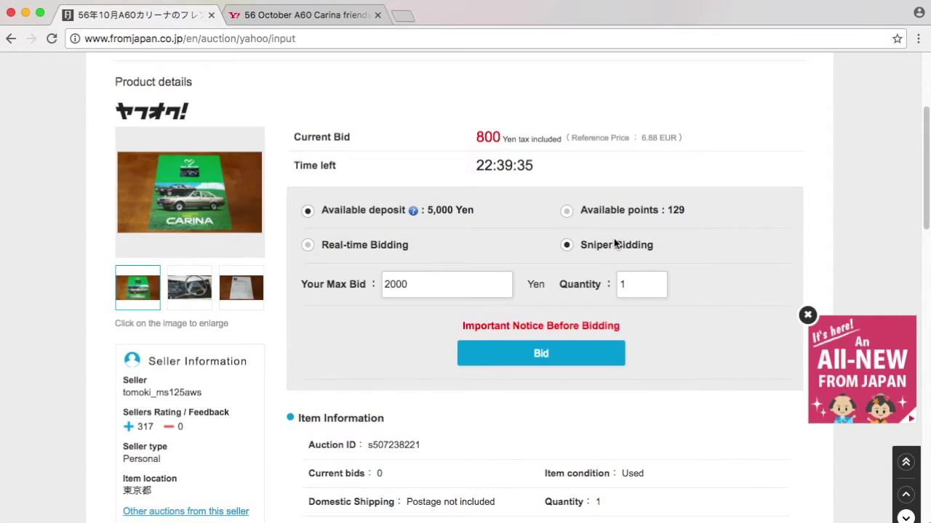
pyautogui.click(570, 360)
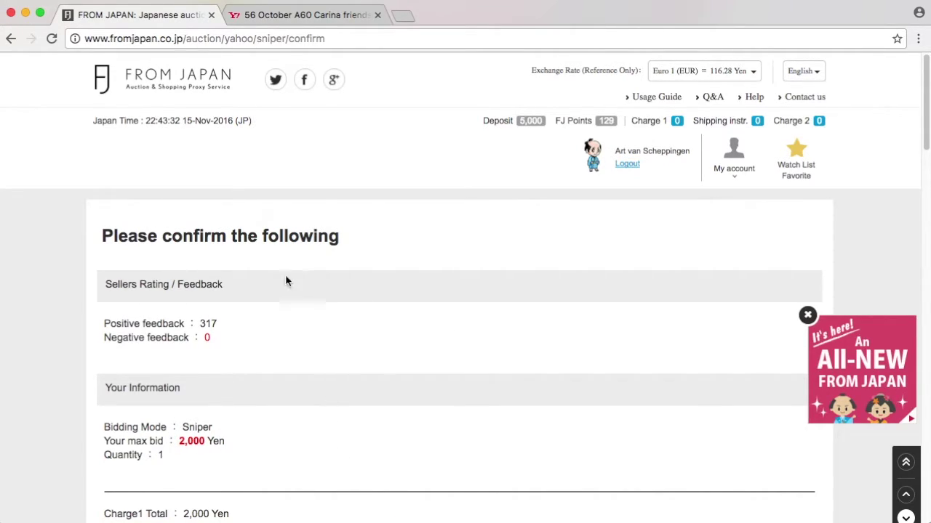
# Select the Basic Forwarding Plan at 300 yen/order and view the full plan details
pyautogui.scroll(-3, 243, 409)
pyautogui.scroll(-1, 245, 413)
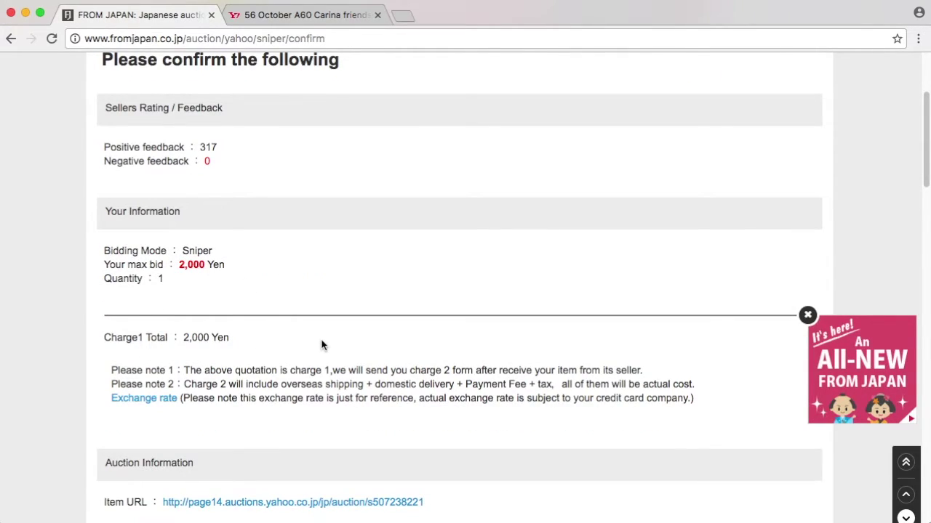
pyautogui.scroll(-6, 324, 342)
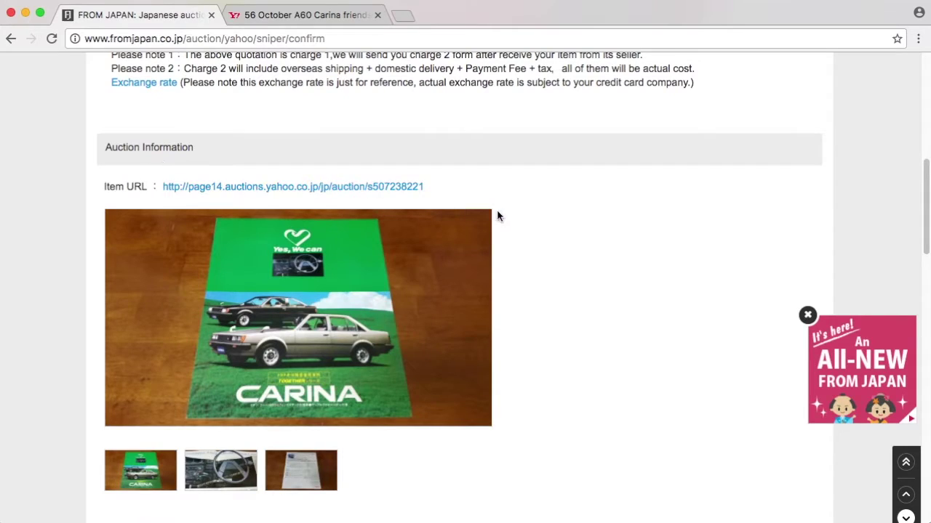
pyautogui.scroll(-5, 489, 252)
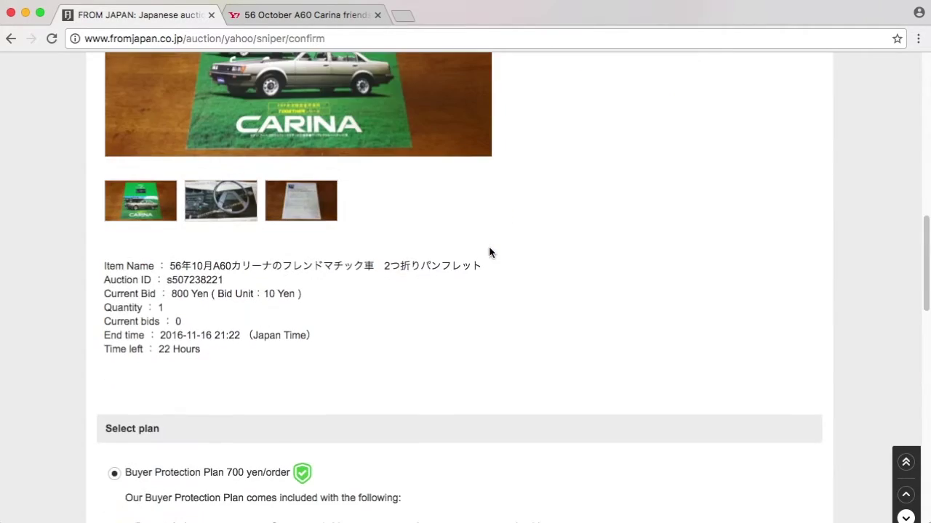
pyautogui.scroll(-2, 496, 231)
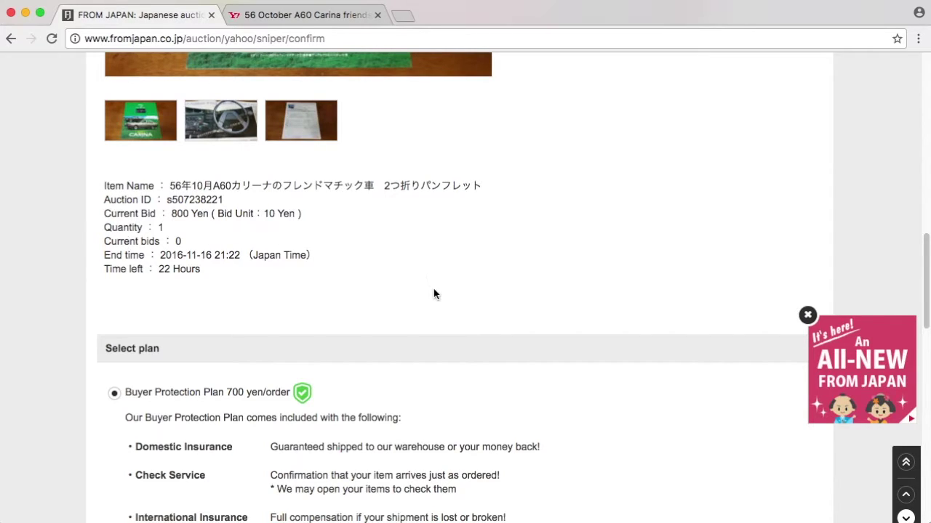
pyautogui.scroll(-3, 397, 225)
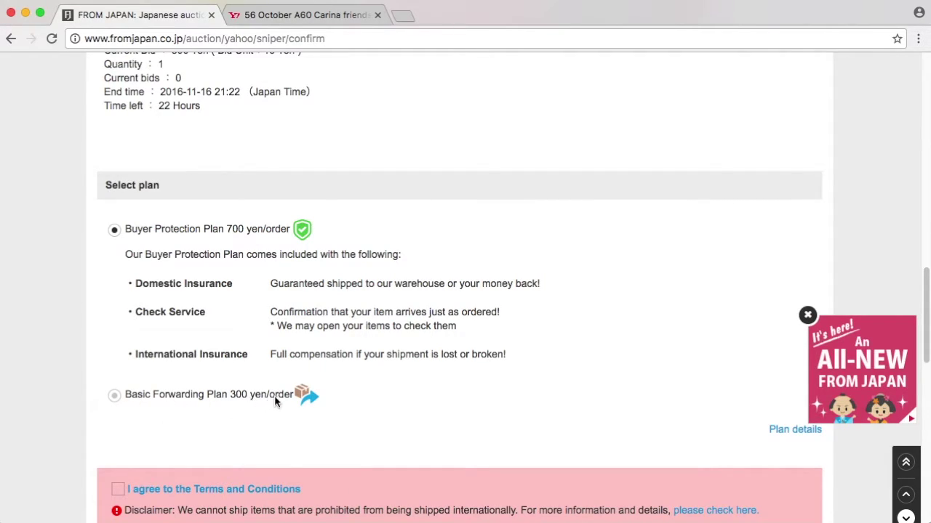
pyautogui.moveTo(282, 403); pyautogui.dragTo(161, 409)
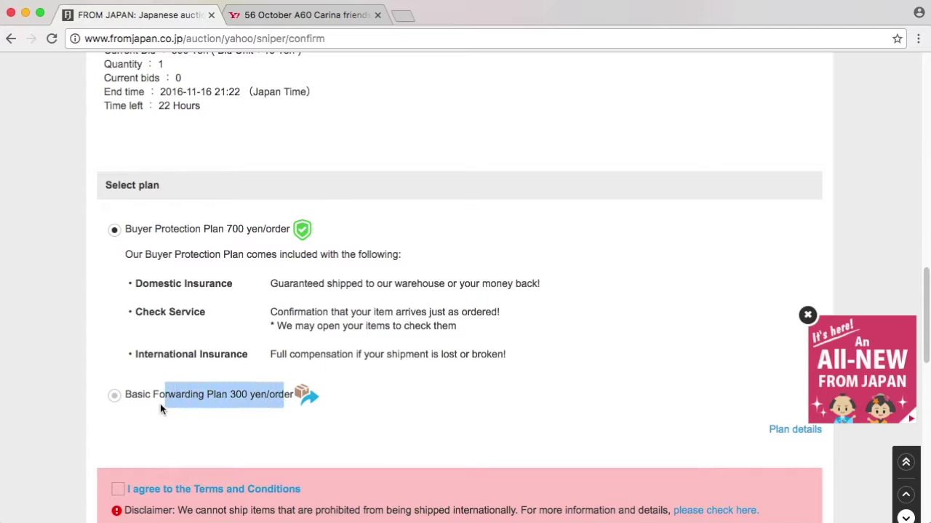
pyautogui.click(116, 395)
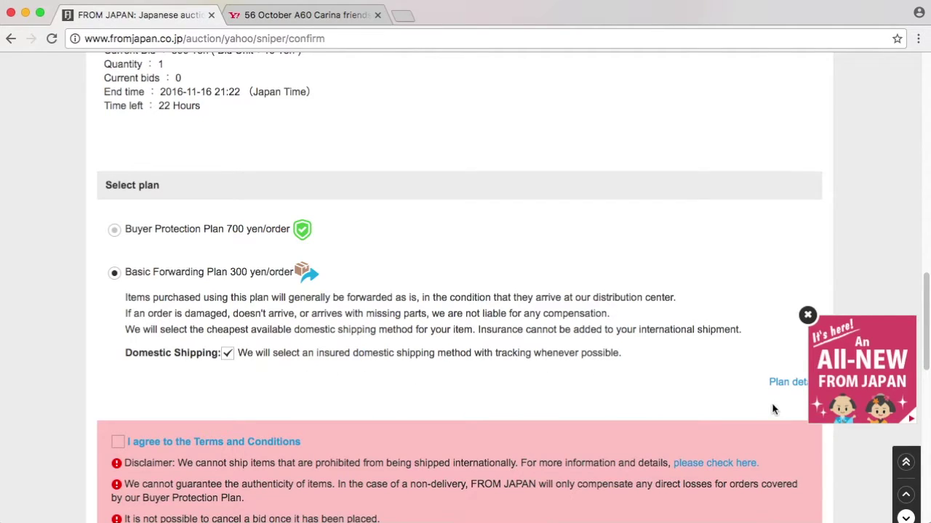
pyautogui.click(780, 383)
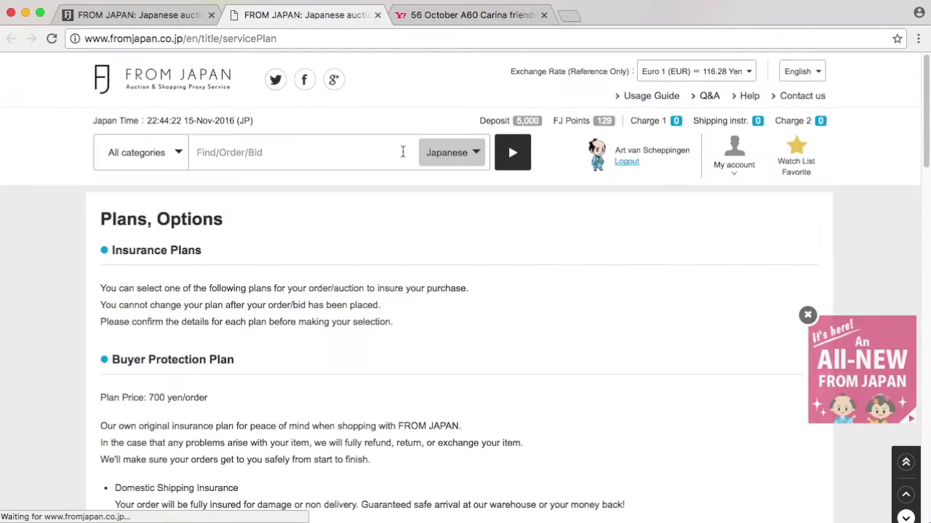
# Look over the Plans, Options page, then close it to return to the bid confirmation
pyautogui.scroll(-15, 473, 400)
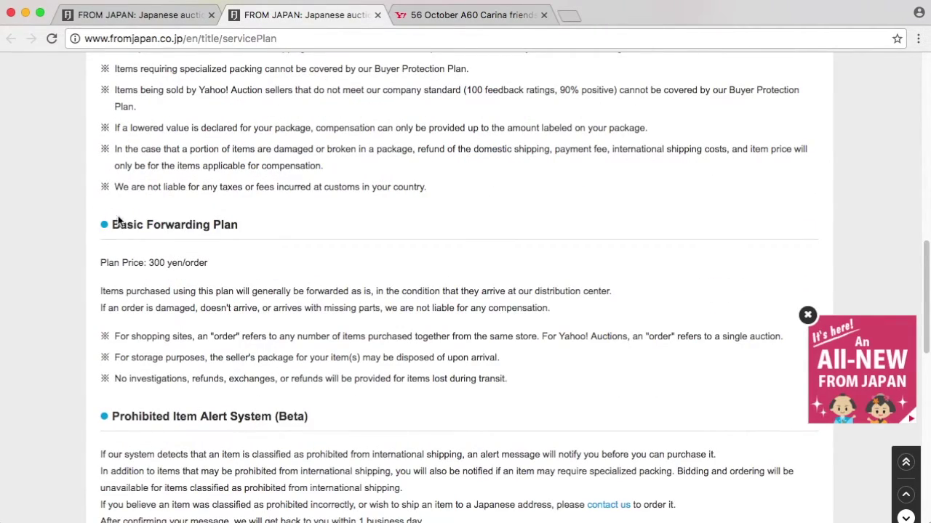
pyautogui.scroll(-10, 331, 331)
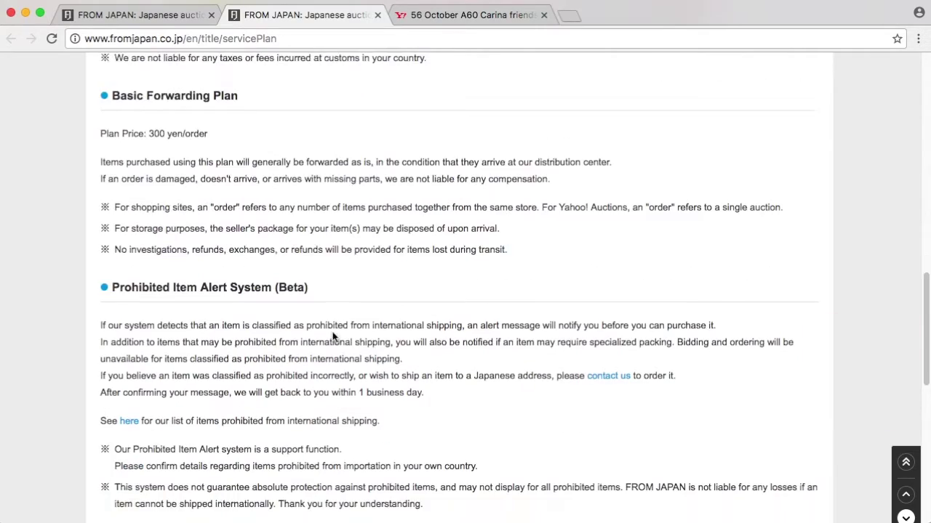
pyautogui.scroll(10, 333, 335)
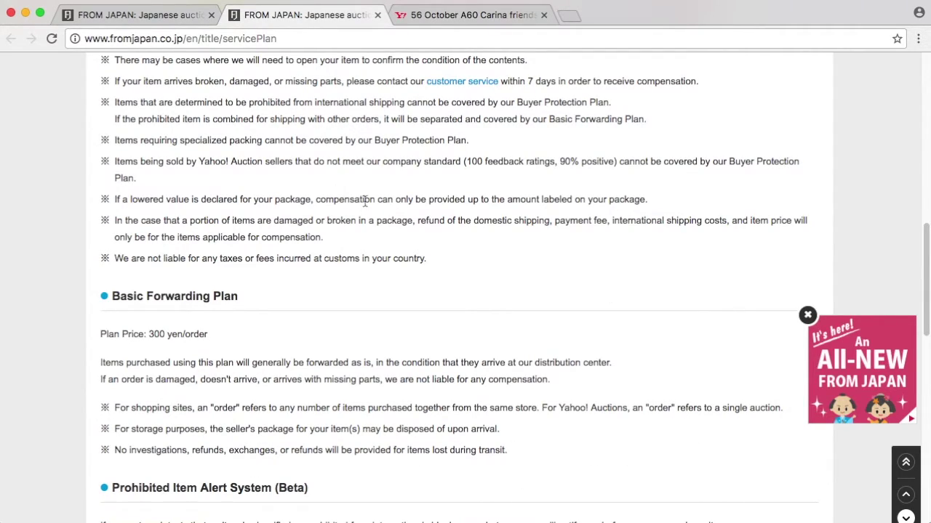
pyautogui.click(377, 16)
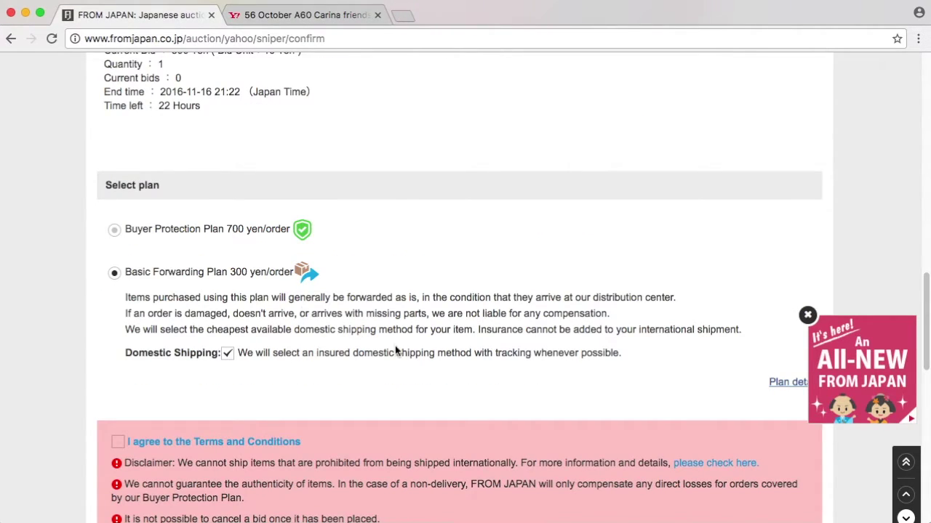
# Switch the bid to the Buyer Protection Plan at 700 yen/order and review its benefits
pyautogui.click(114, 230)
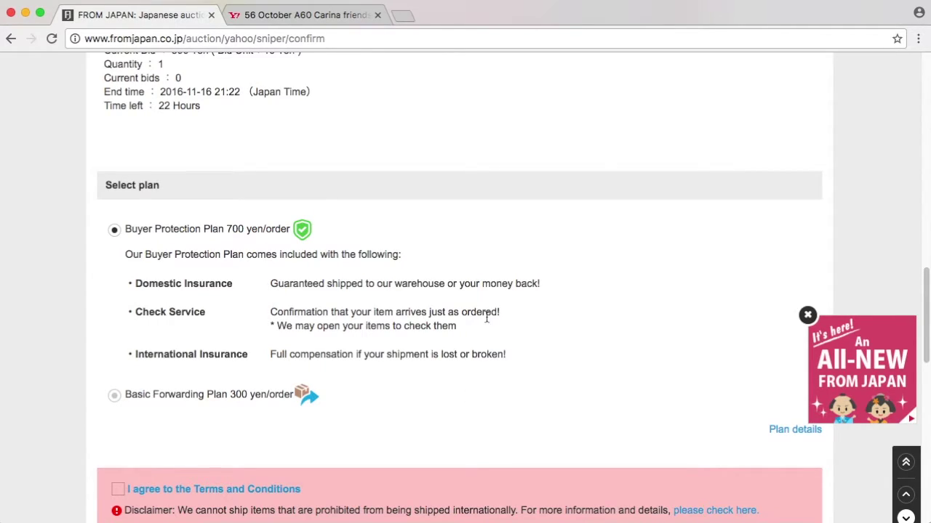
pyautogui.scroll(10, 491, 313)
pyautogui.scroll(5, 473, 359)
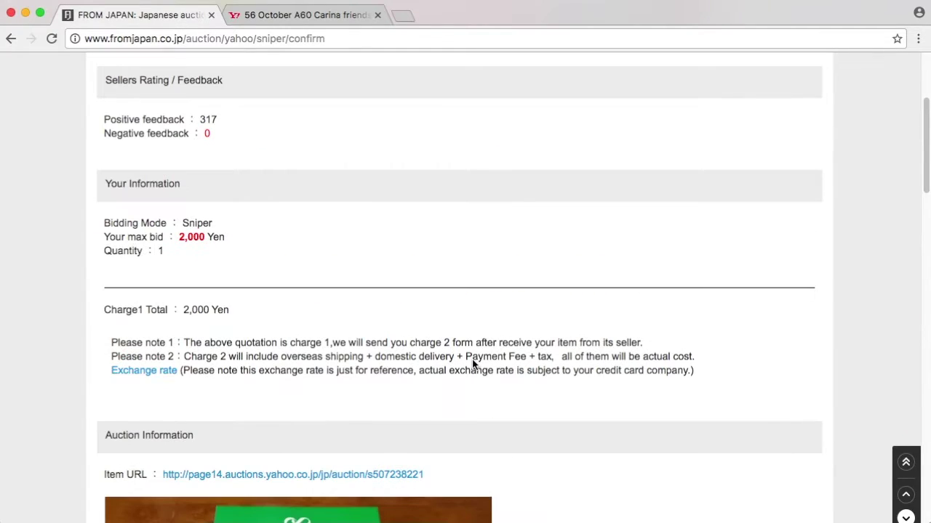
pyautogui.scroll(-4, 594, 389)
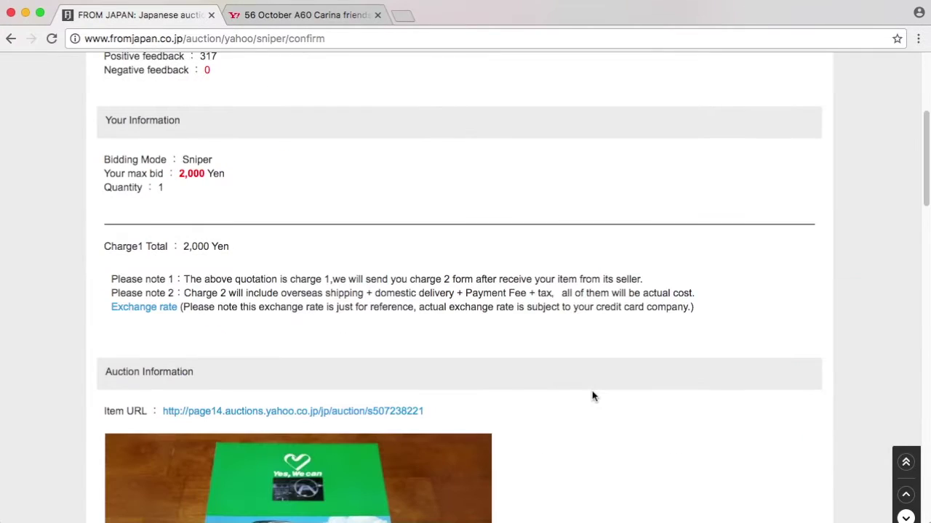
pyautogui.scroll(-3, 205, 277)
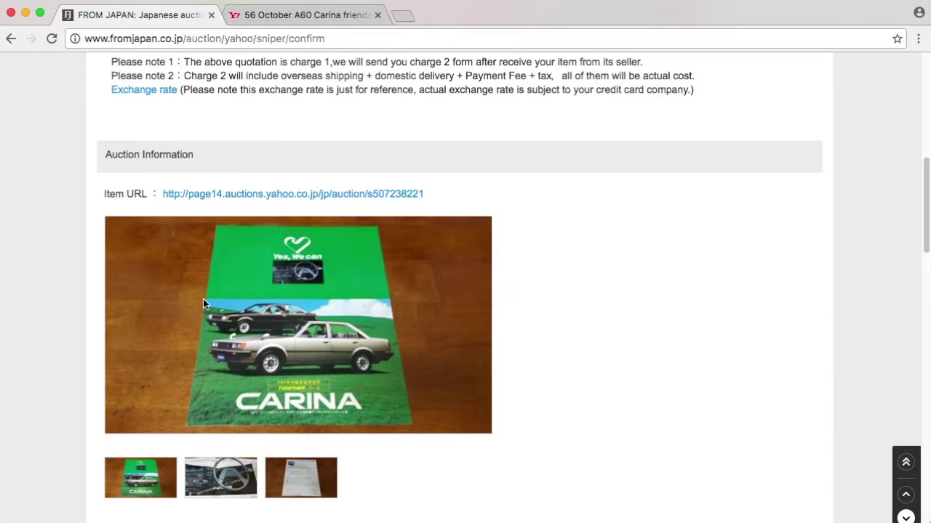
pyautogui.scroll(-5, 574, 367)
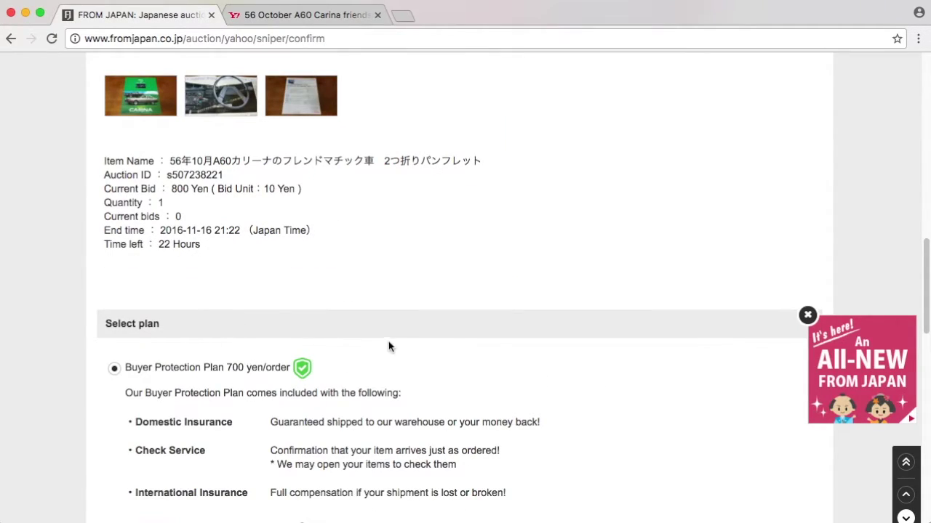
pyautogui.scroll(-3, 437, 344)
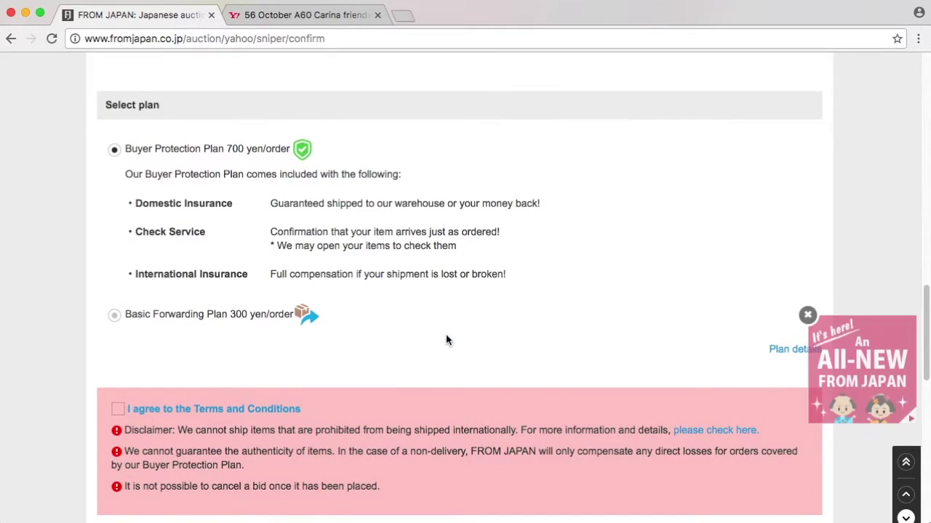
# Switch back to the Basic Forwarding Plan at 300 yen/order
pyautogui.scroll(2, 446, 334)
pyautogui.scroll(1, 477, 365)
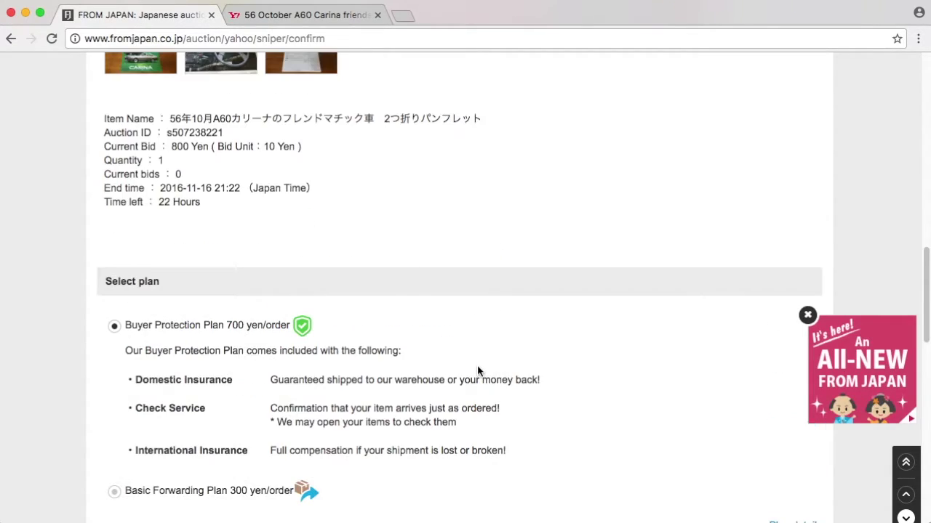
pyautogui.scroll(-1, 445, 359)
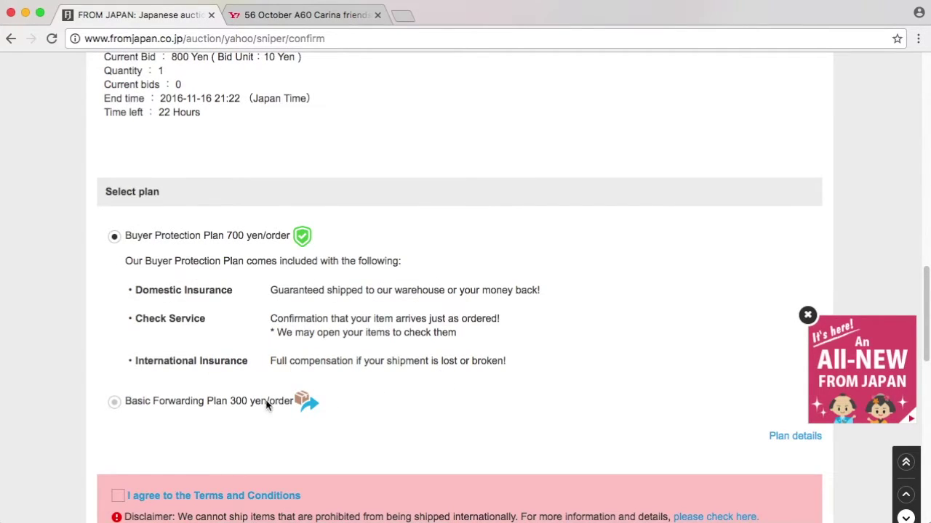
pyautogui.click(114, 404)
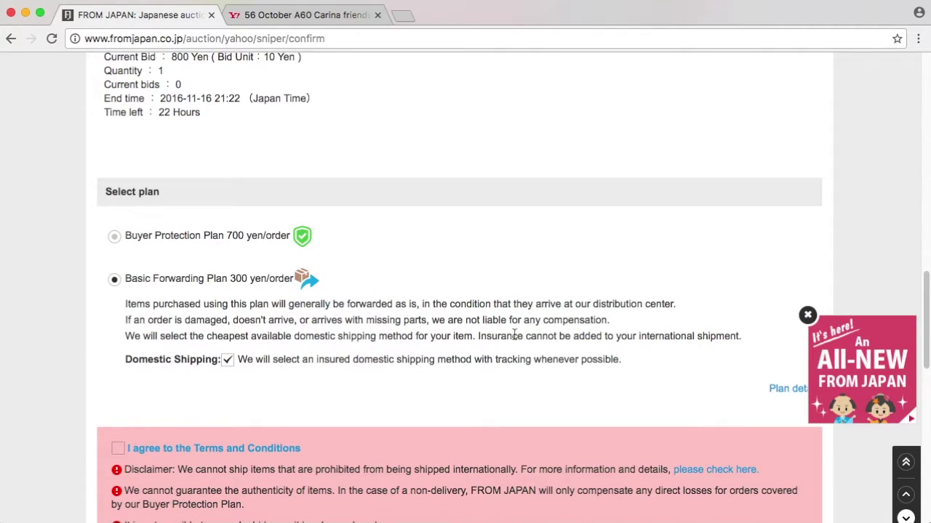
# Keep insured domestic shipping with tracking ticked and agree to the Terms and Conditions
pyautogui.scroll(-1, 516, 331)
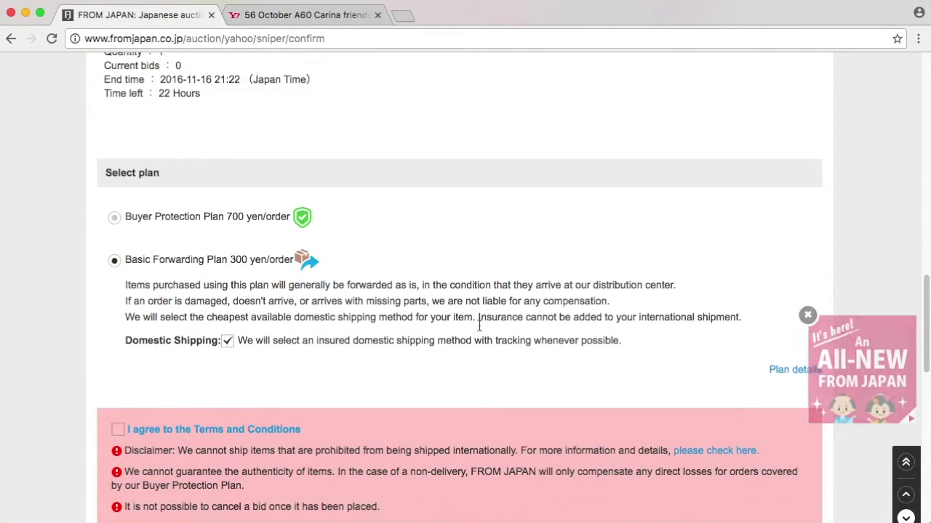
pyautogui.click(229, 346)
pyautogui.click(230, 348)
pyautogui.click(230, 347)
pyautogui.click(230, 347)
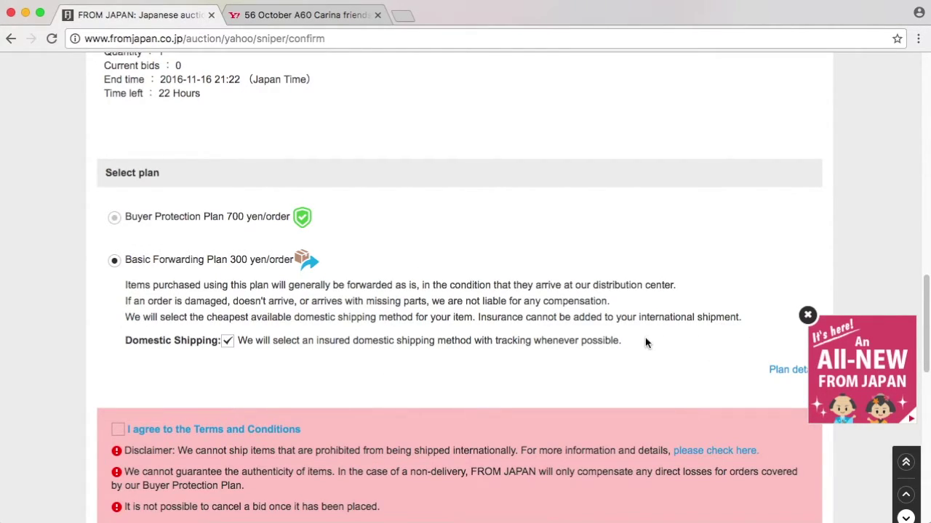
pyautogui.scroll(-5, 645, 337)
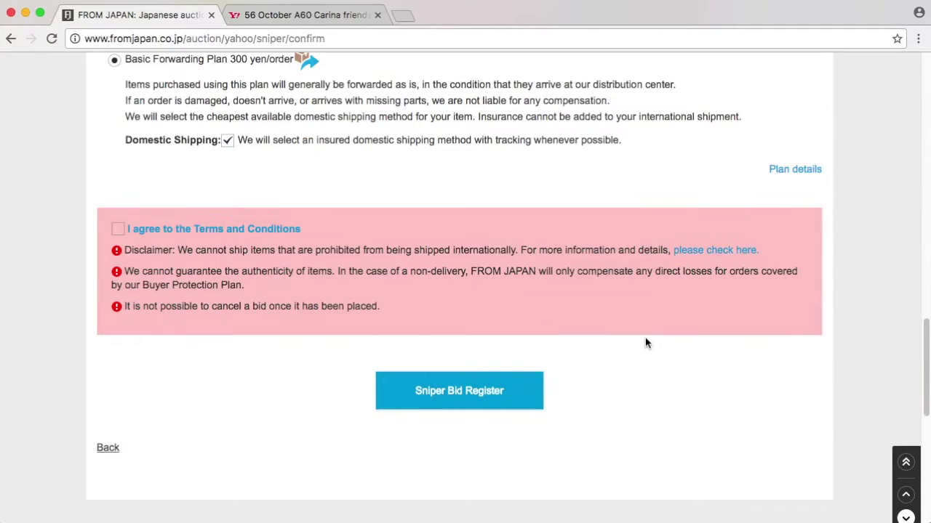
pyautogui.click(116, 231)
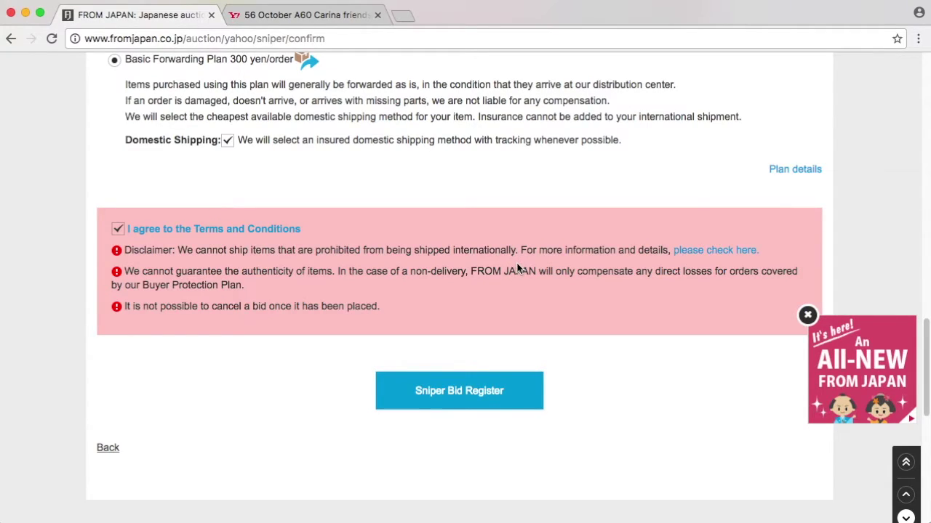
# Register the 2000 yen sniper bid on the Carina brochure
pyautogui.click(446, 390)
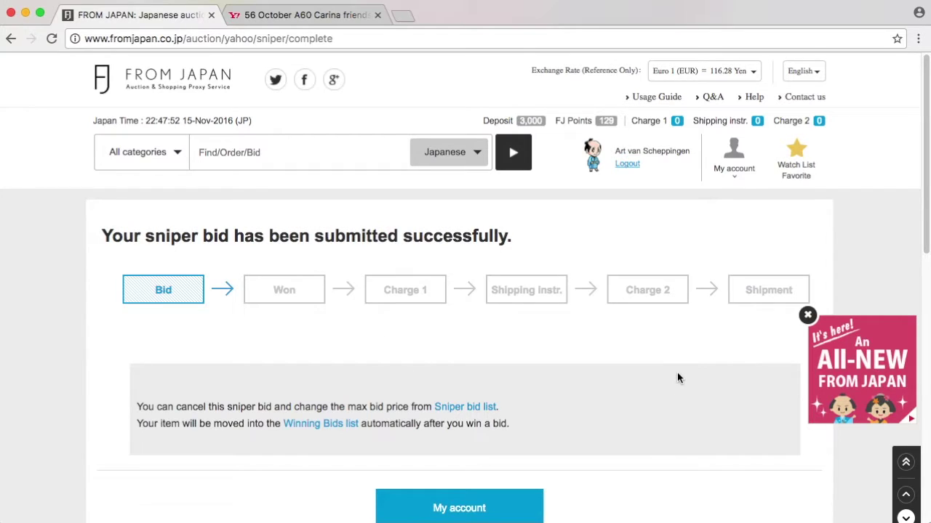
pyautogui.scroll(-2, 677, 374)
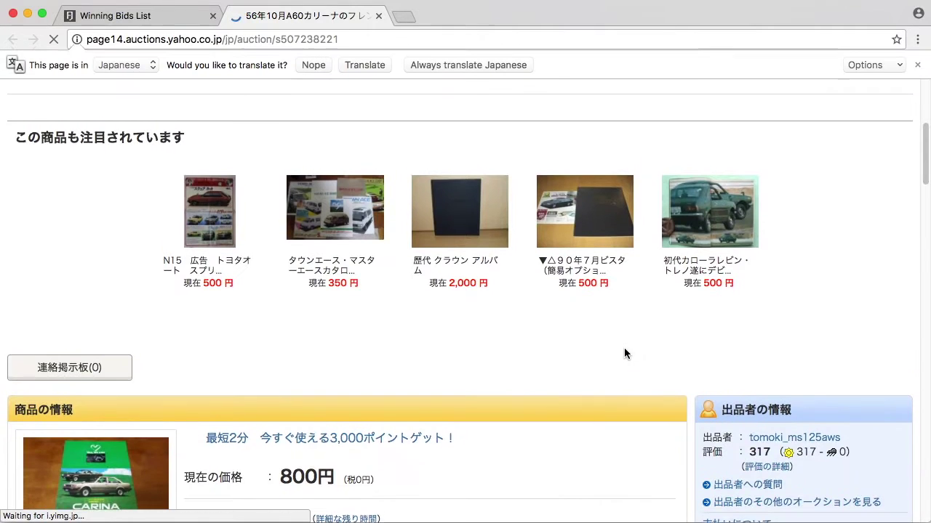
pyautogui.scroll(-8, 624, 346)
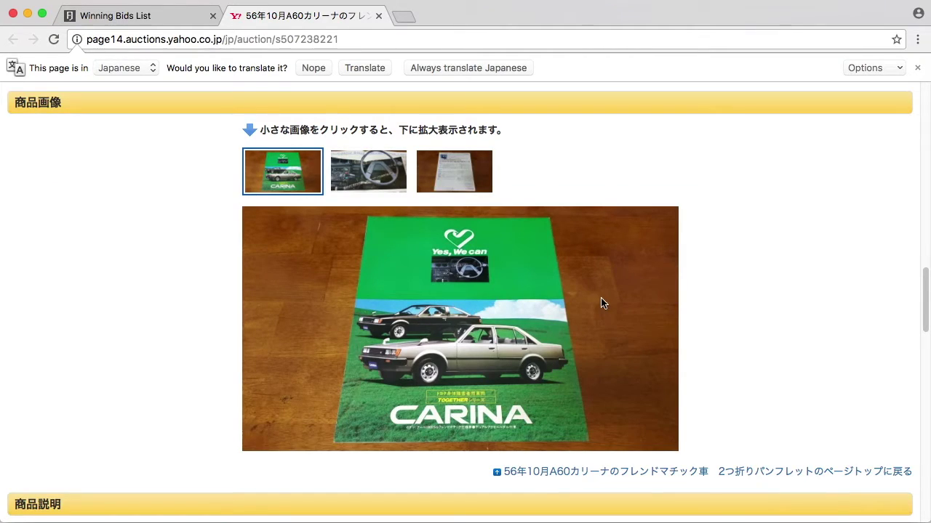
# Browse the brochure listing's steering-wheel and document photos, then close the Yahoo! Auctions tab
pyautogui.click(364, 173)
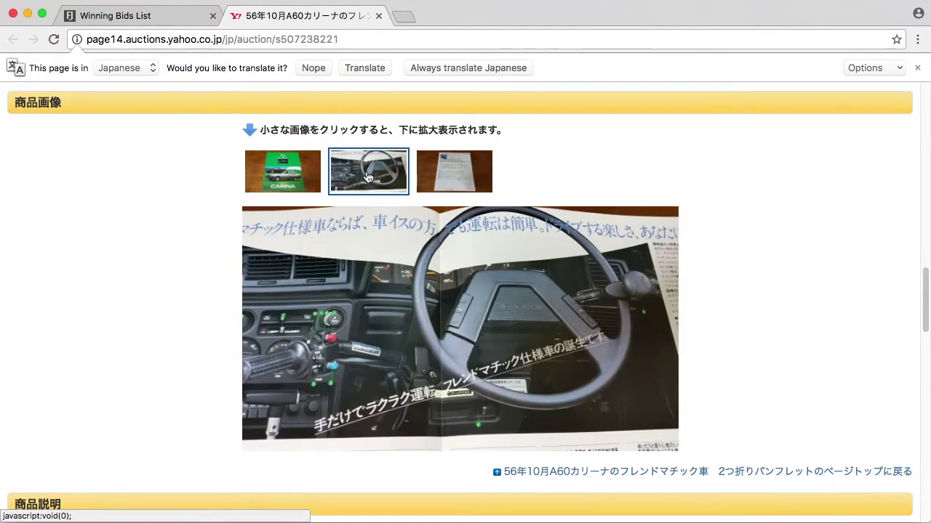
pyautogui.click(440, 171)
pyautogui.click(404, 176)
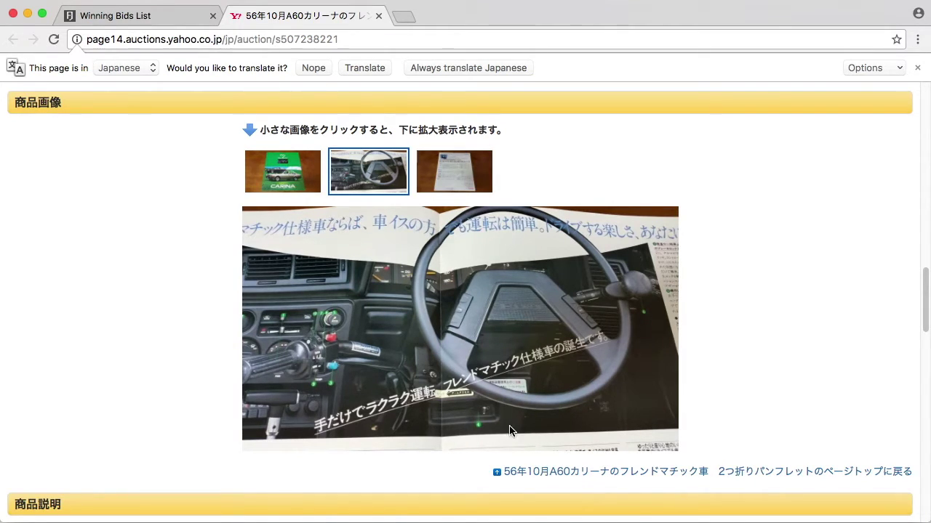
pyautogui.scroll(10, 175, 352)
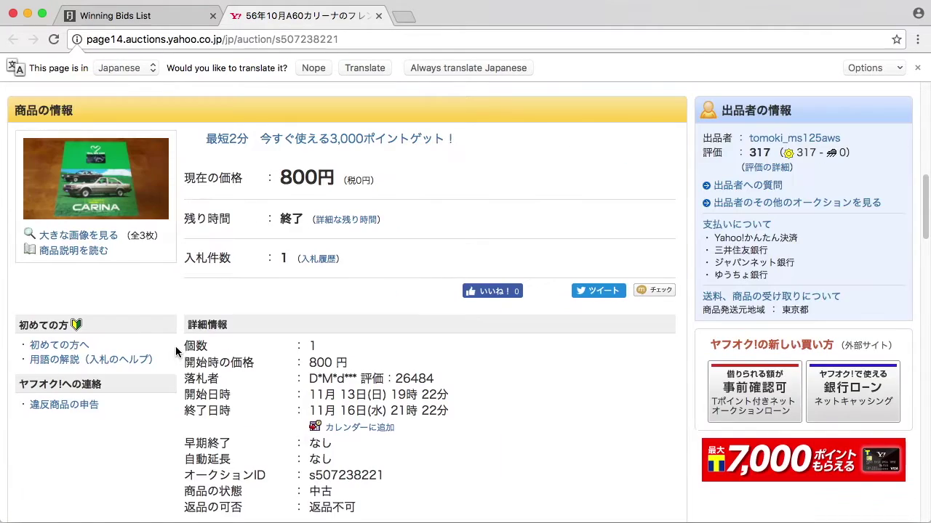
pyautogui.click(378, 16)
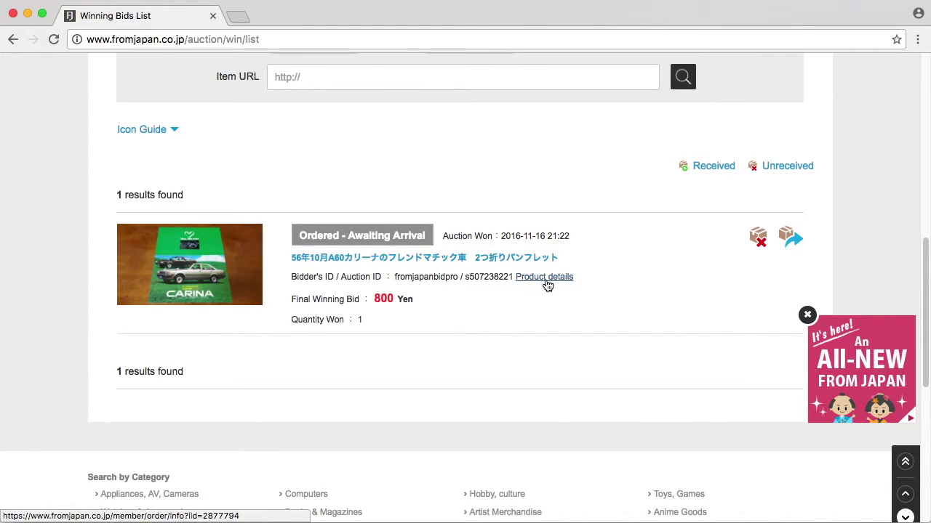
# Open the won brochure's order details and highlight the 800 Yen winning bid and bank transfer note
pyautogui.click(518, 277)
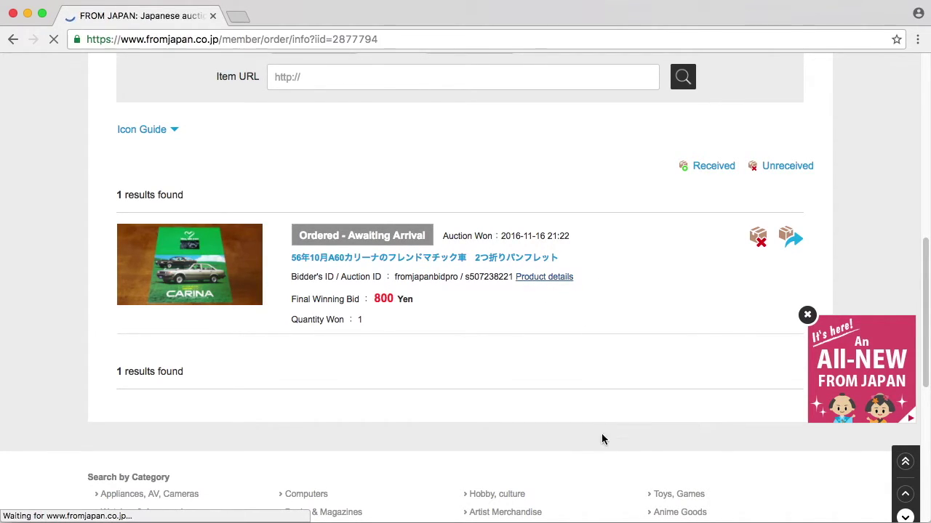
pyautogui.scroll(-2, 502, 268)
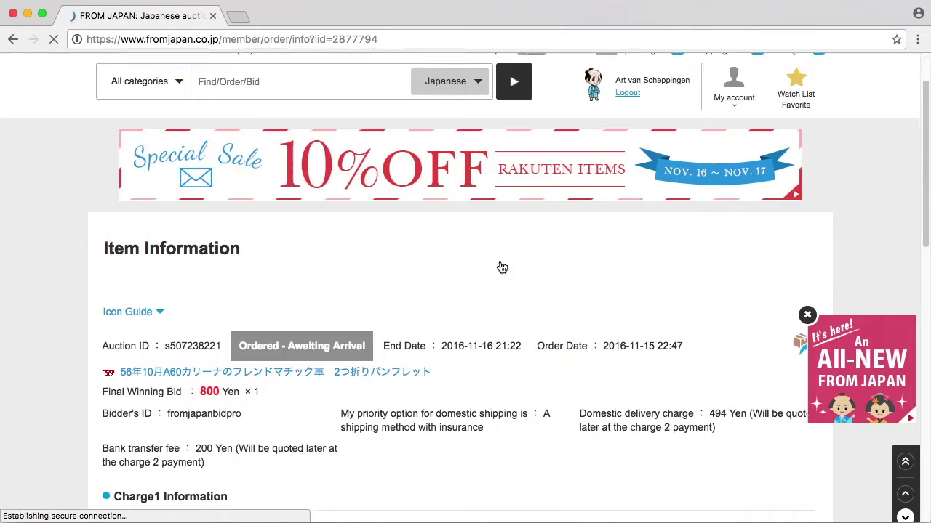
pyautogui.scroll(-5, 501, 267)
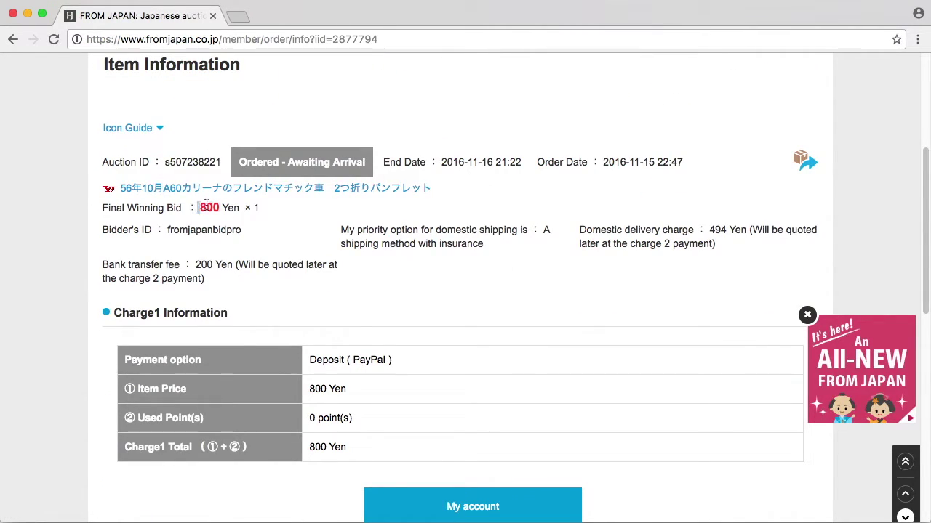
pyautogui.moveTo(206, 205); pyautogui.dragTo(279, 209)
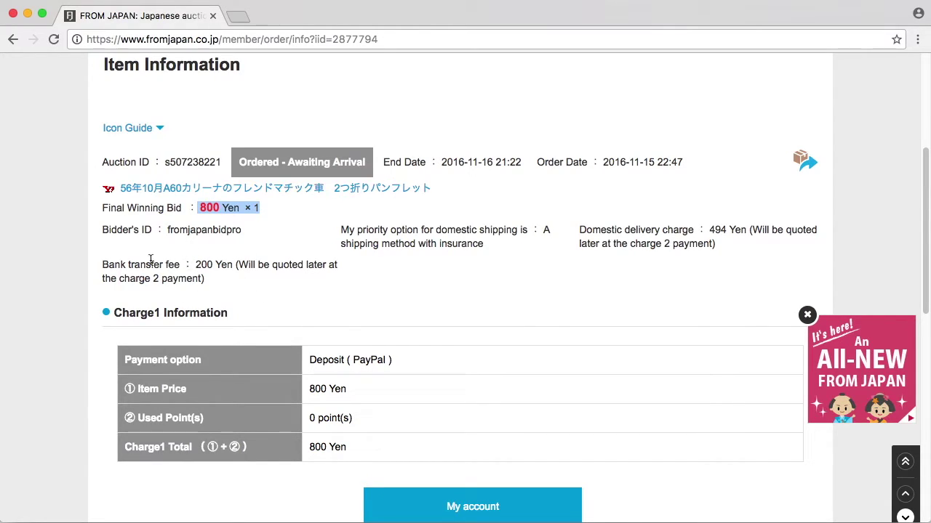
pyautogui.moveTo(151, 260); pyautogui.dragTo(335, 270)
pyautogui.click(334, 297)
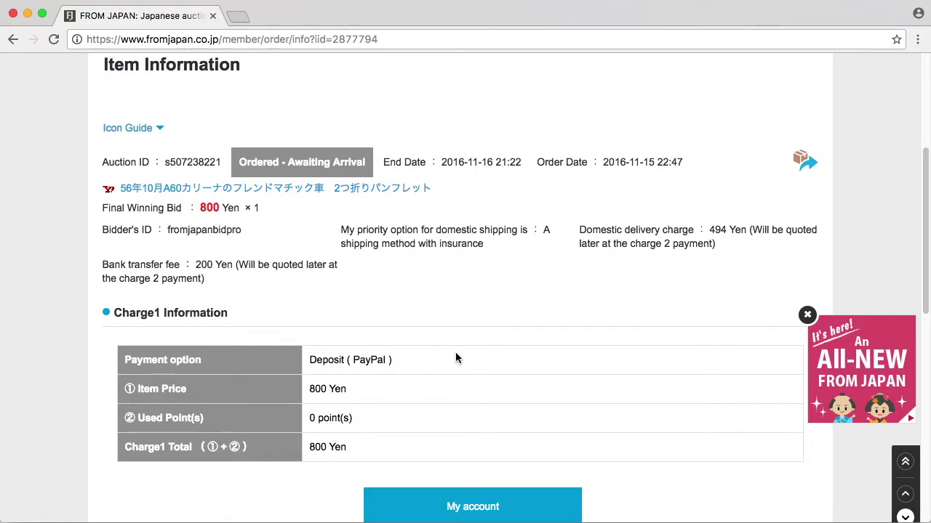
# Highlight the 494 Yen domestic delivery charge and the 200 Yen bank transfer fee
pyautogui.scroll(-3, 459, 318)
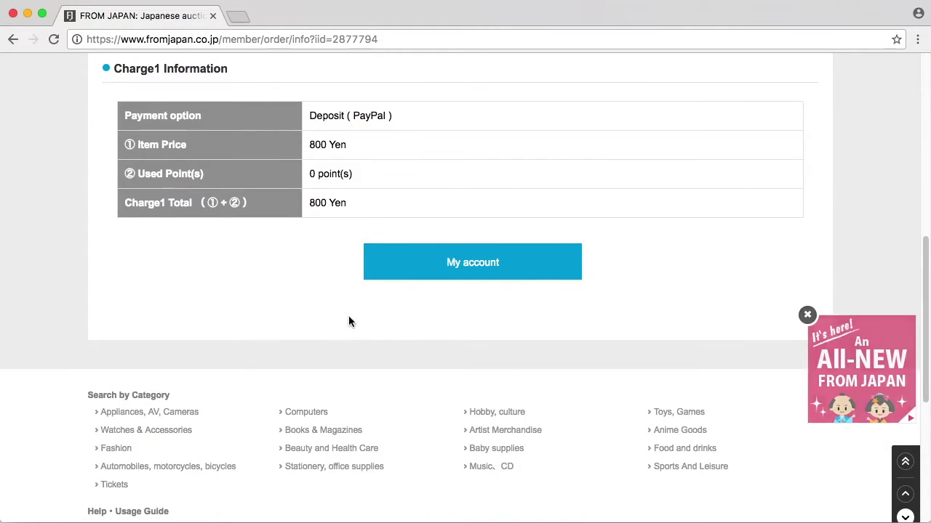
pyautogui.scroll(2, 438, 326)
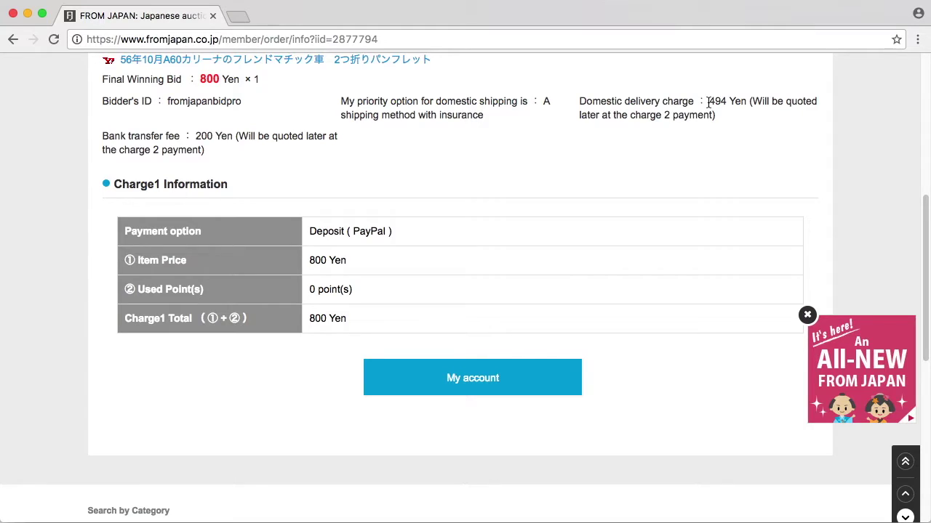
pyautogui.moveTo(708, 103); pyautogui.dragTo(735, 118)
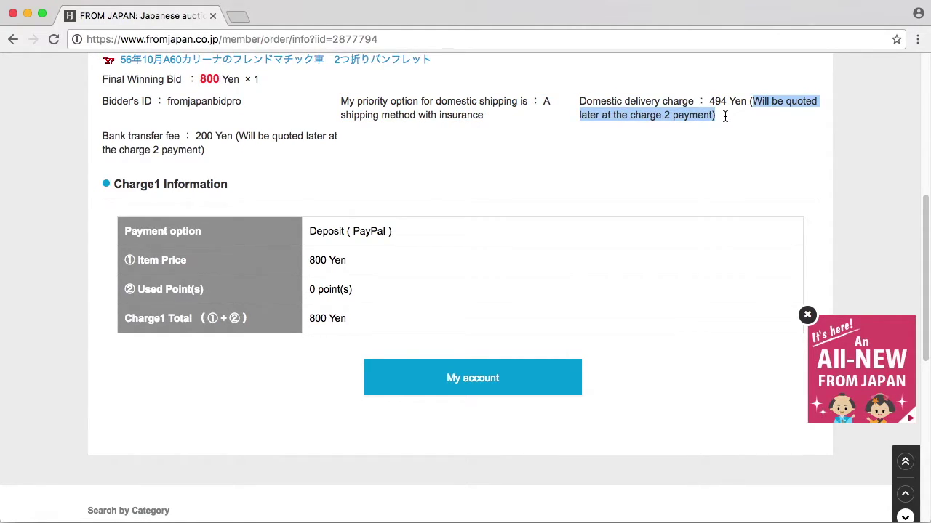
pyautogui.click(733, 114)
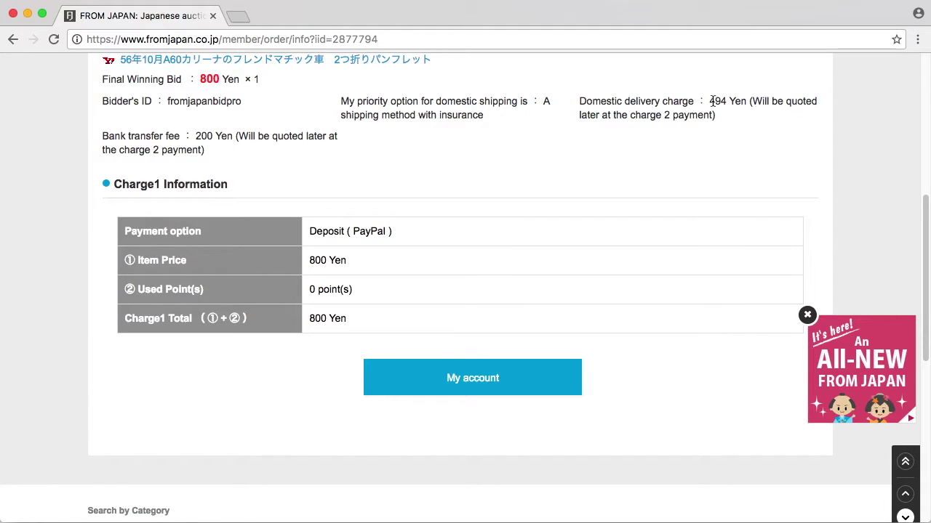
pyautogui.moveTo(709, 102); pyautogui.dragTo(727, 102)
pyautogui.moveTo(195, 135); pyautogui.dragTo(209, 136)
pyautogui.click(498, 192)
pyautogui.scroll(5, 496, 193)
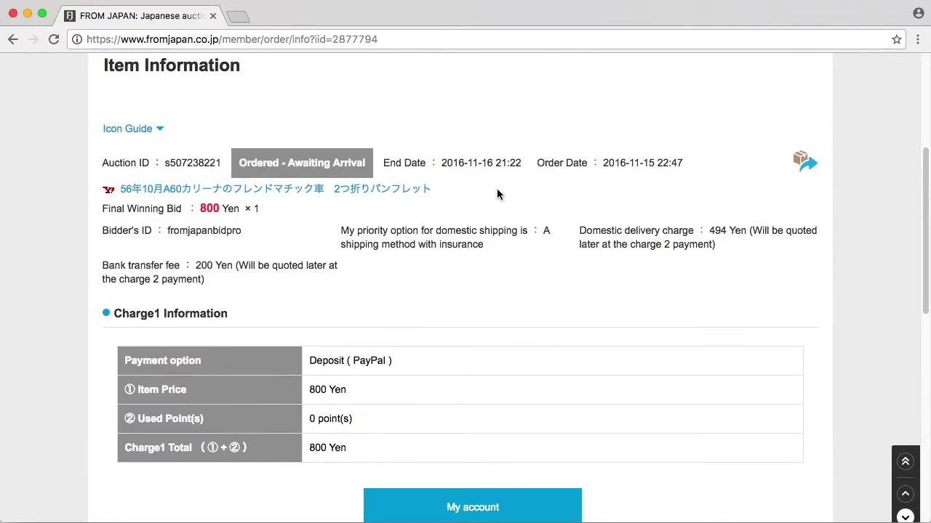
pyautogui.scroll(-5, 591, 348)
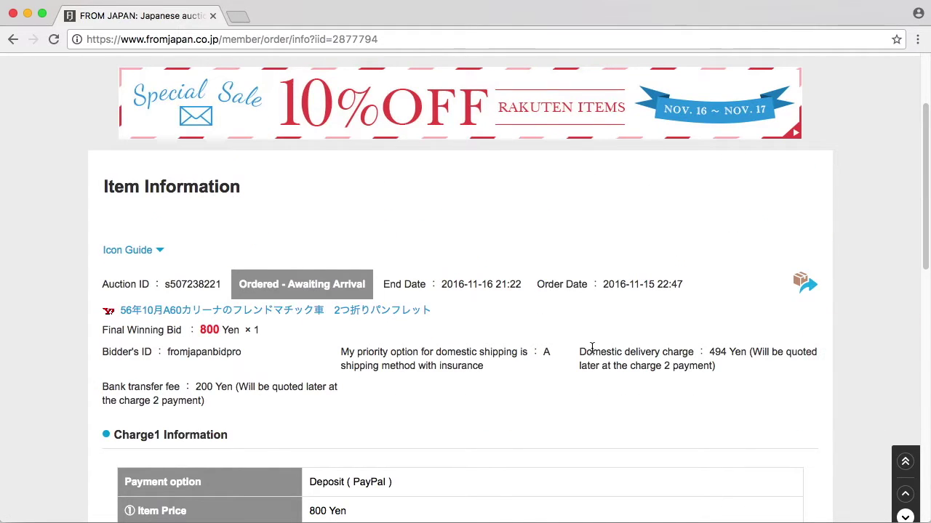
pyautogui.scroll(-3, 590, 350)
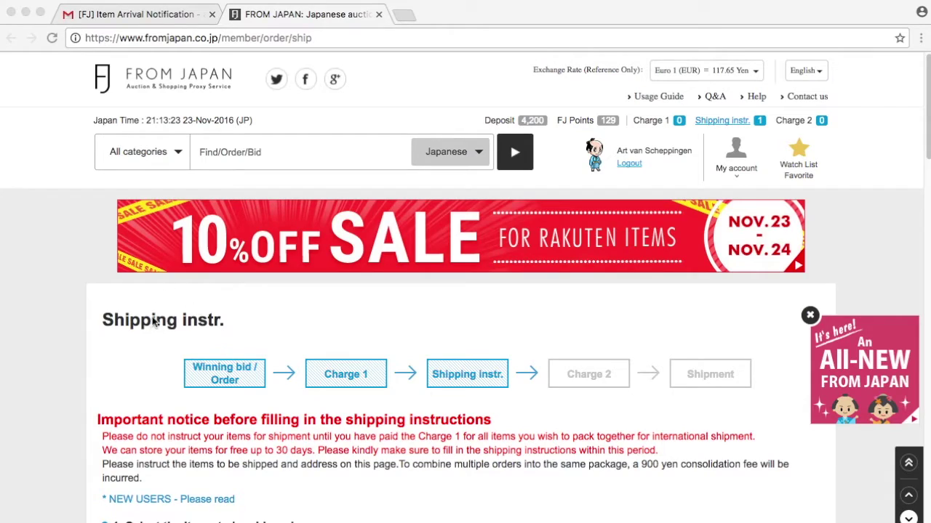
# Continue the Carina brochure's shipping instructions to the confirmation page
pyautogui.scroll(-3, 76, 313)
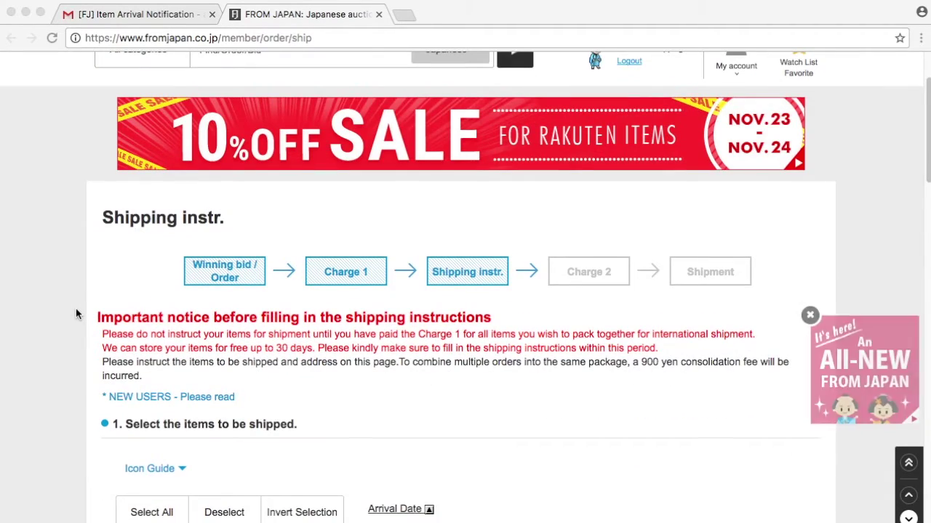
pyautogui.scroll(-5, 76, 314)
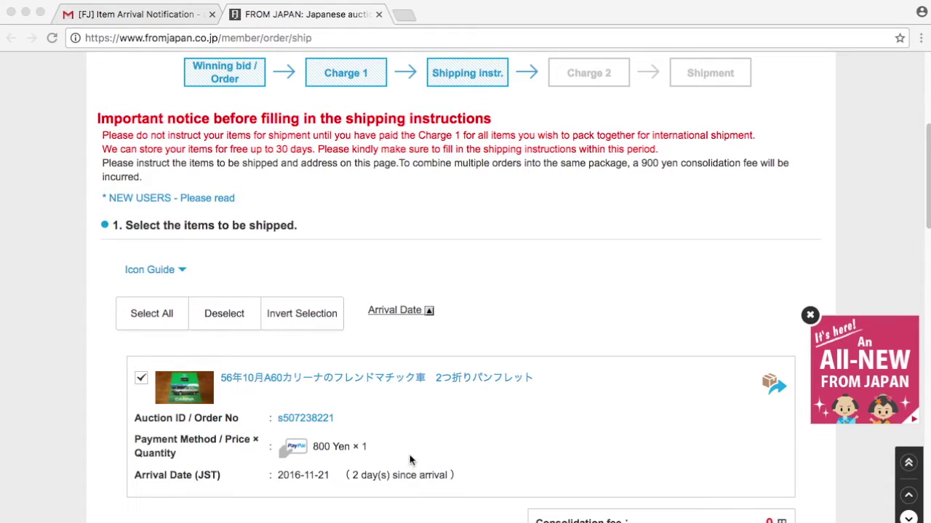
pyautogui.scroll(-3, 411, 416)
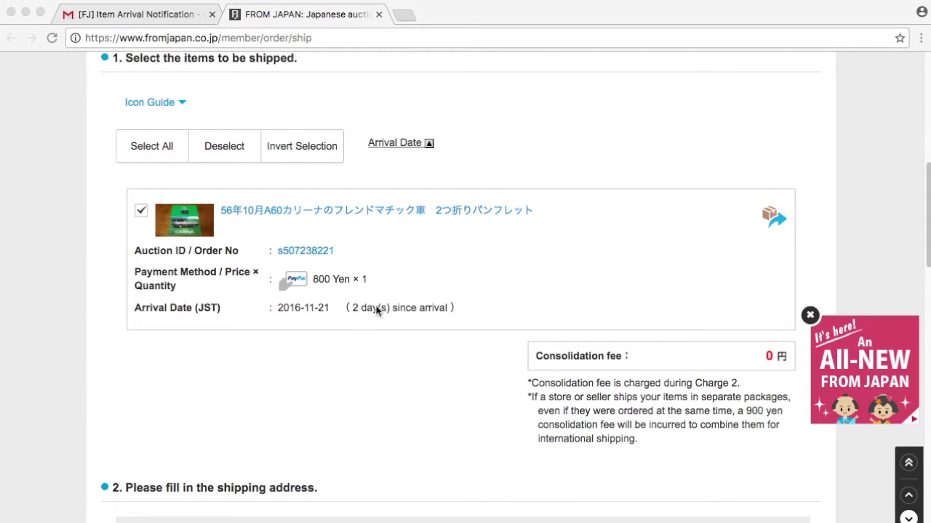
pyautogui.scroll(-10, 316, 265)
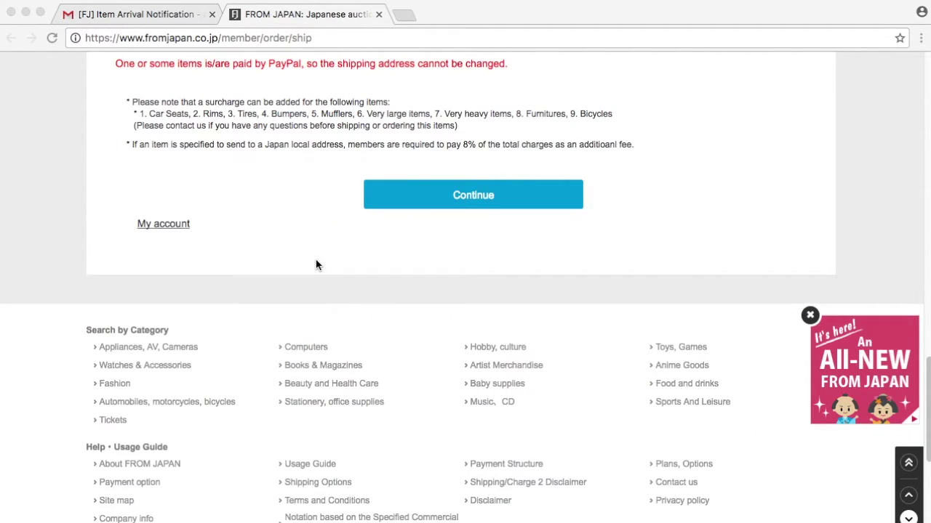
pyautogui.click(490, 205)
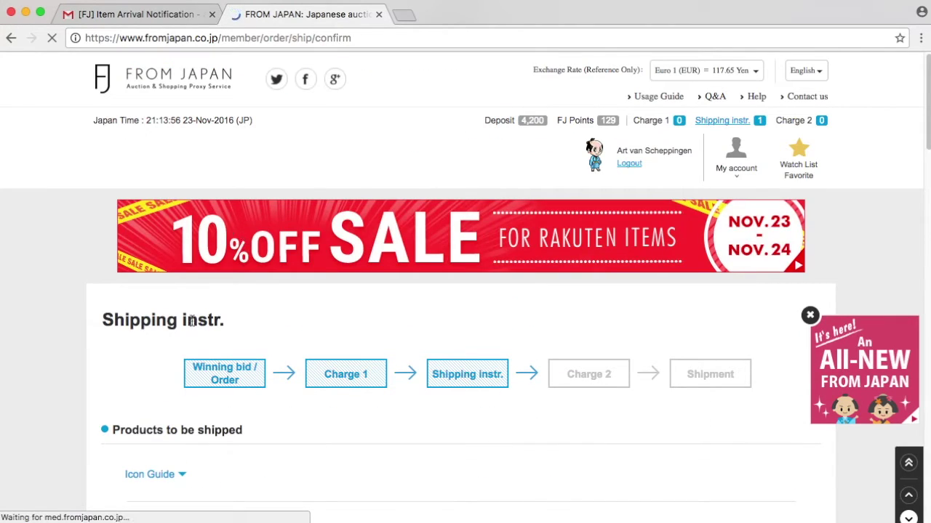
# Tick the agreement to the shipping regulations
pyautogui.scroll(-3, 168, 285)
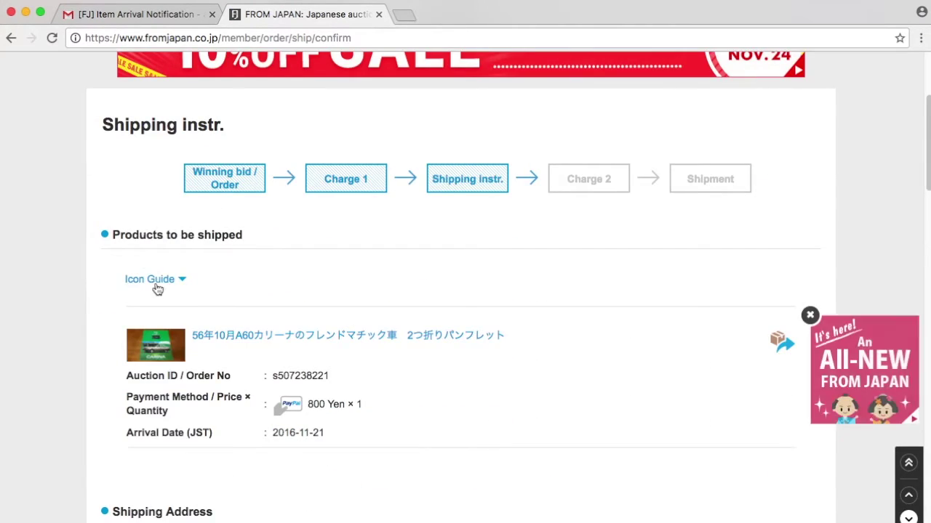
pyautogui.scroll(-10, 157, 289)
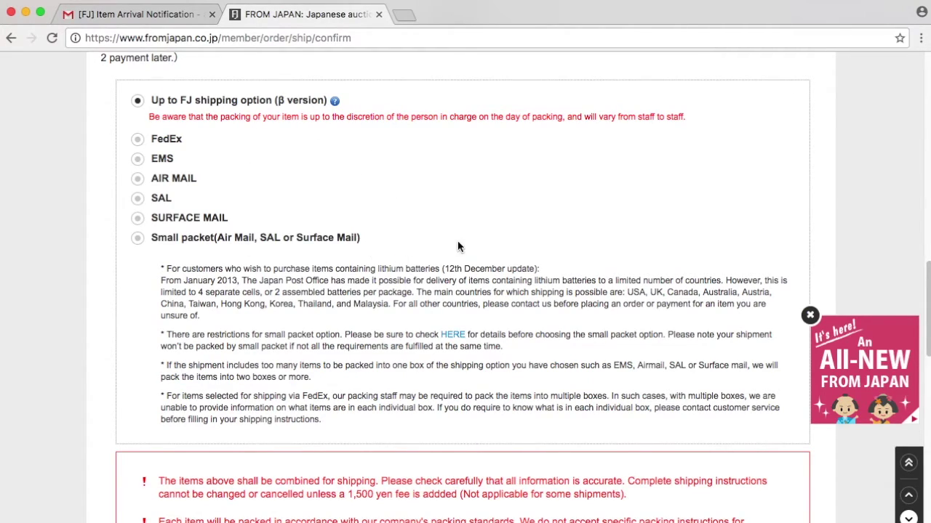
pyautogui.scroll(-4, 405, 230)
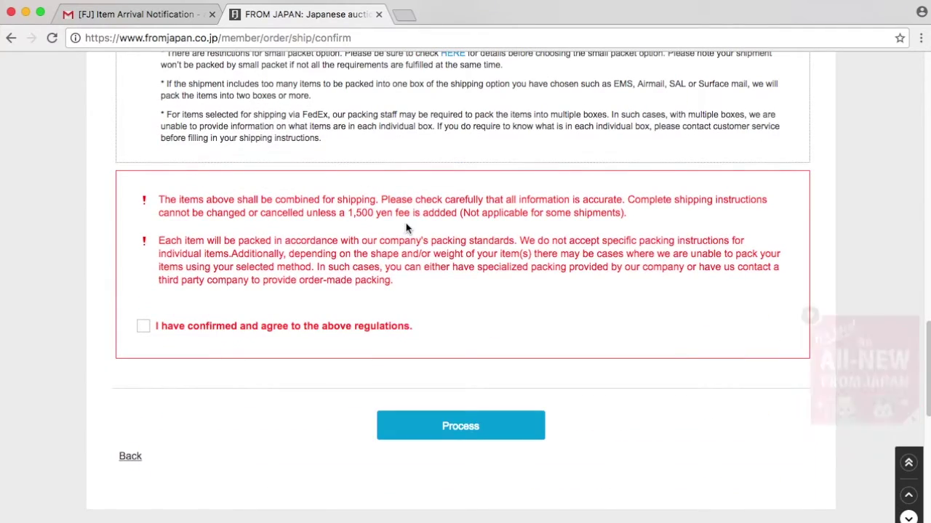
pyautogui.click(143, 327)
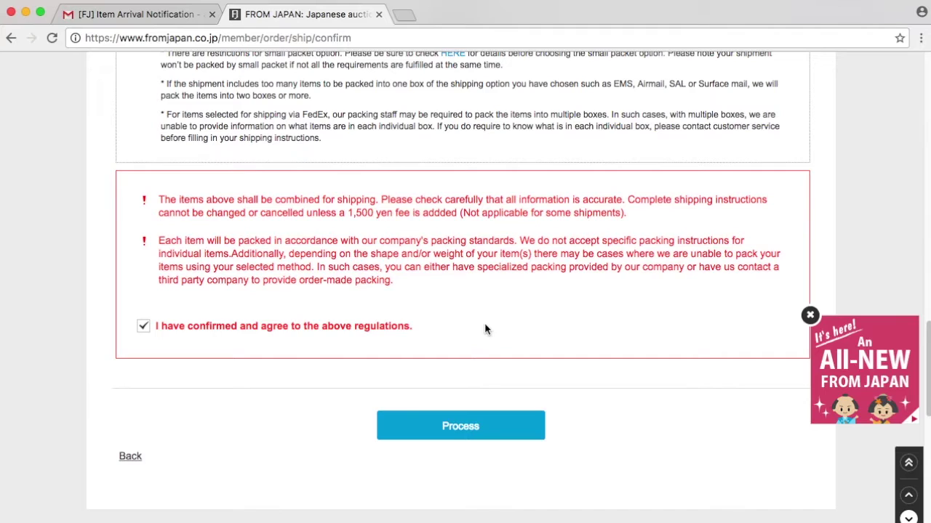
# Keep 'Up to FJ shipping option' selected and submit the shipping instructions
pyautogui.scroll(4, 364, 247)
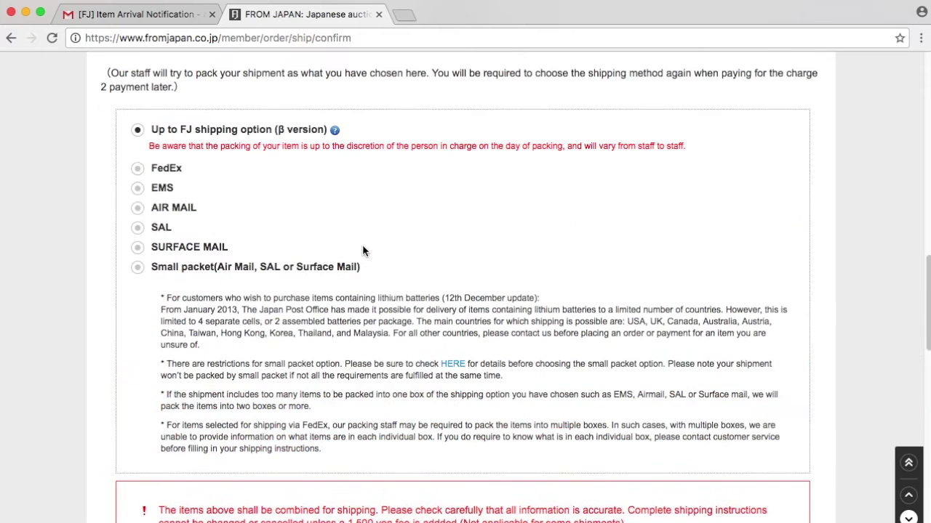
pyautogui.click(138, 209)
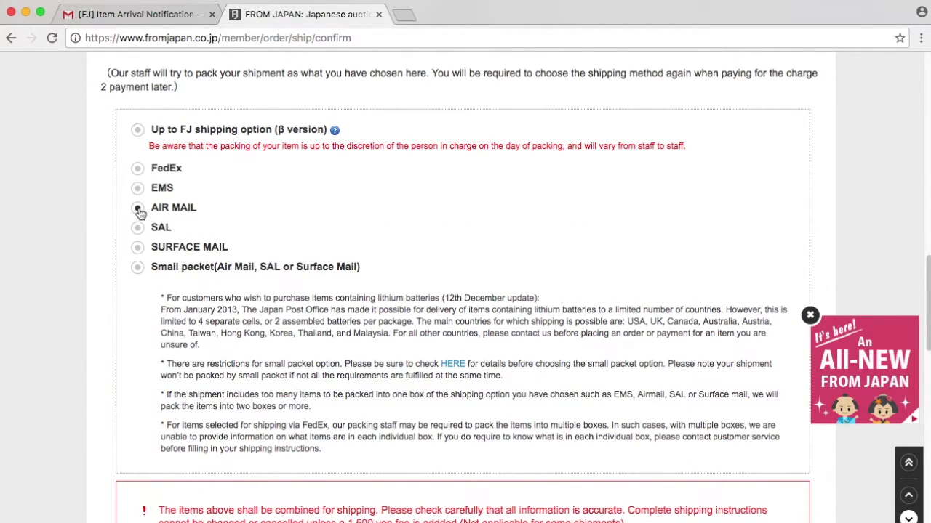
pyautogui.click(138, 130)
pyautogui.scroll(-5, 397, 284)
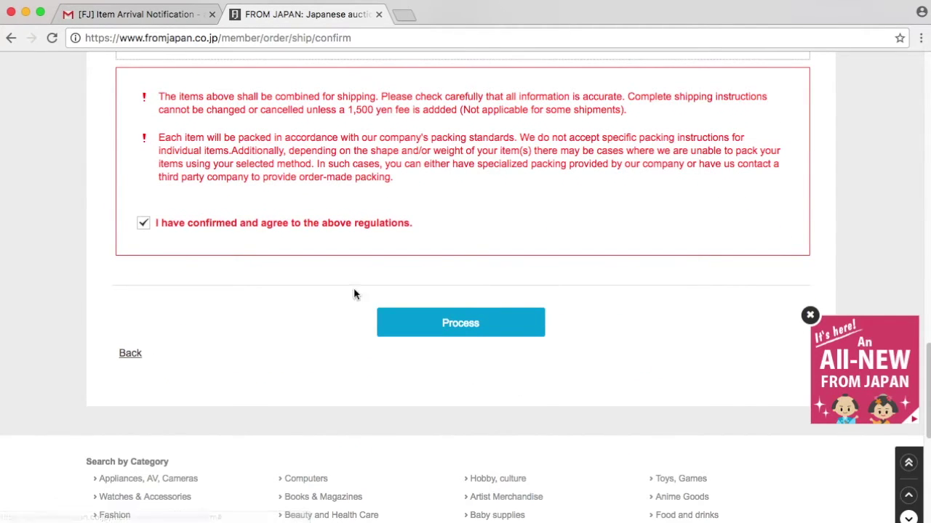
pyautogui.click(480, 334)
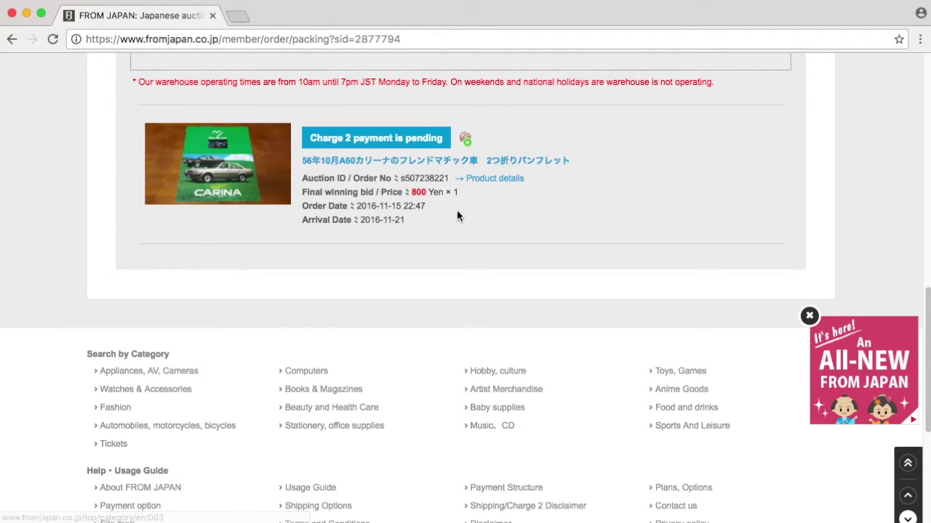
# Open the pending Charge 2 payment and change the shipping invoice value from 800 to 100
pyautogui.click(379, 142)
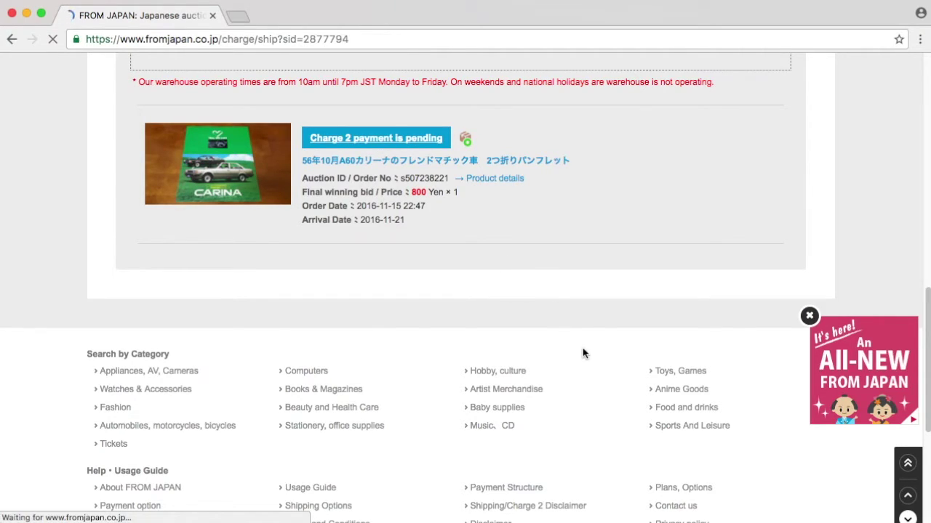
pyautogui.scroll(-10, 555, 282)
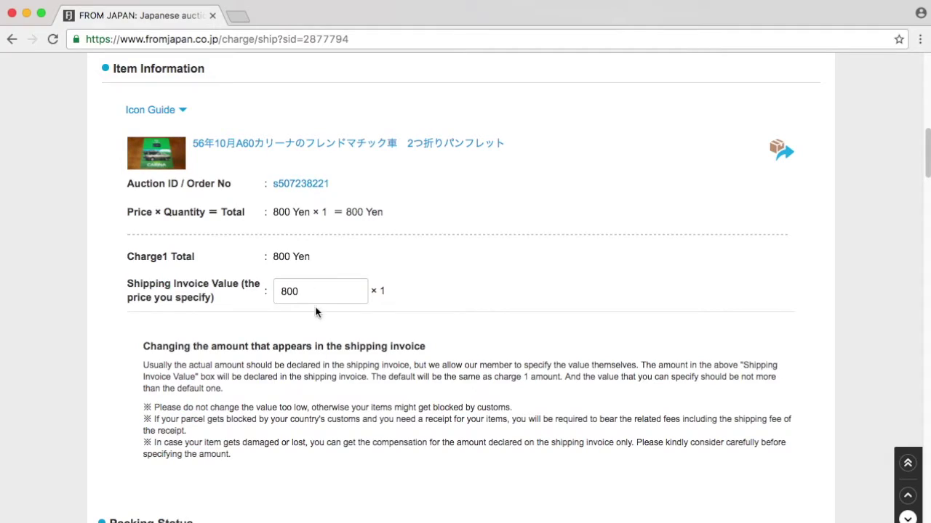
pyautogui.click(286, 291)
pyautogui.moveTo(288, 291); pyautogui.dragTo(270, 291)
pyautogui.write('1')
pyautogui.click(529, 322)
pyautogui.scroll(-3, 531, 331)
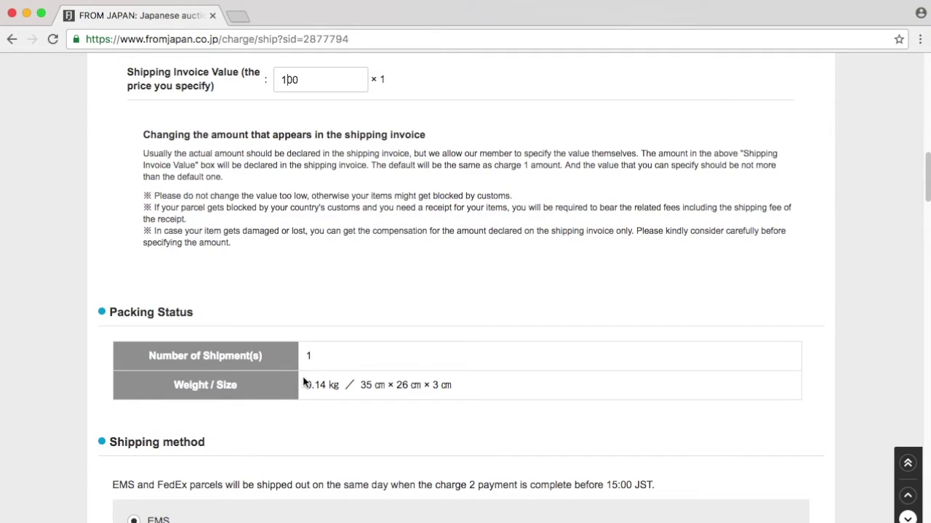
# Compare the AIR MAIL and SAL shipping options, reading their delay warnings
pyautogui.scroll(-3, 391, 306)
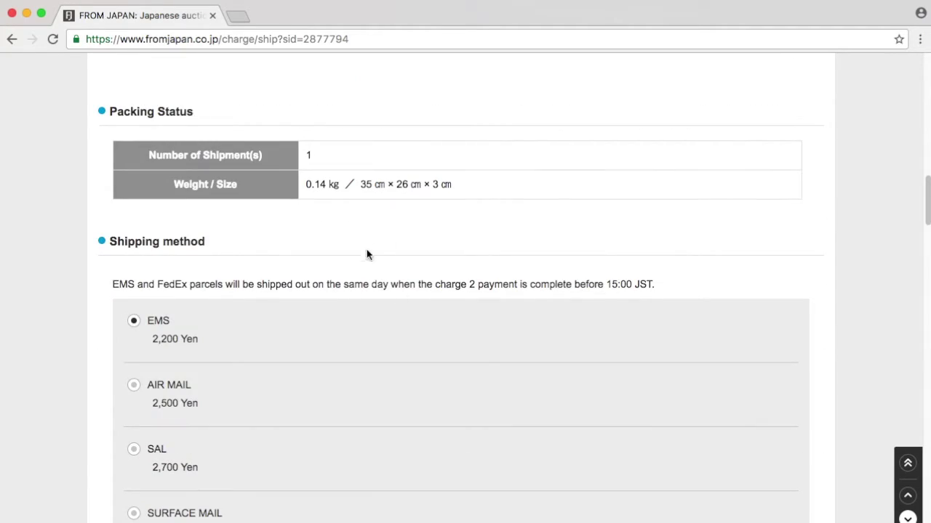
pyautogui.scroll(-1, 335, 304)
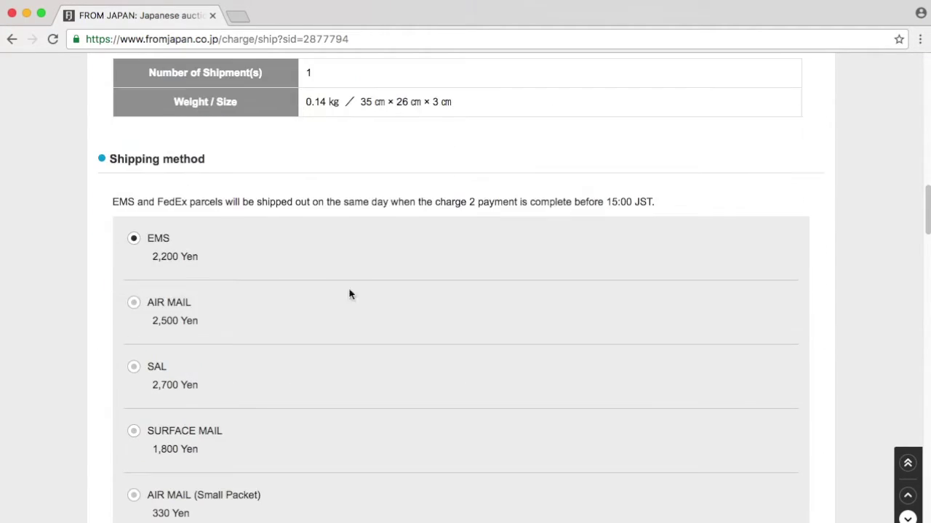
pyautogui.scroll(-4, 348, 236)
pyautogui.scroll(2, 348, 222)
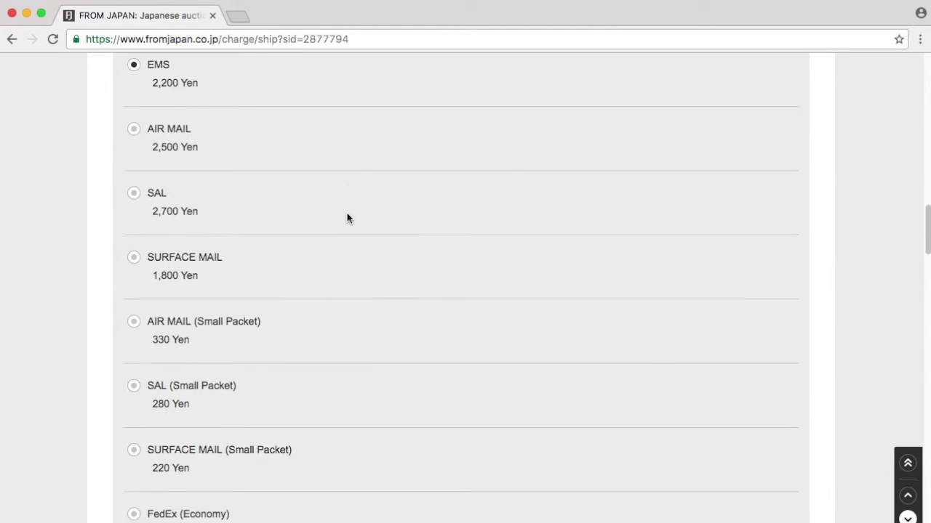
pyautogui.scroll(1, 344, 212)
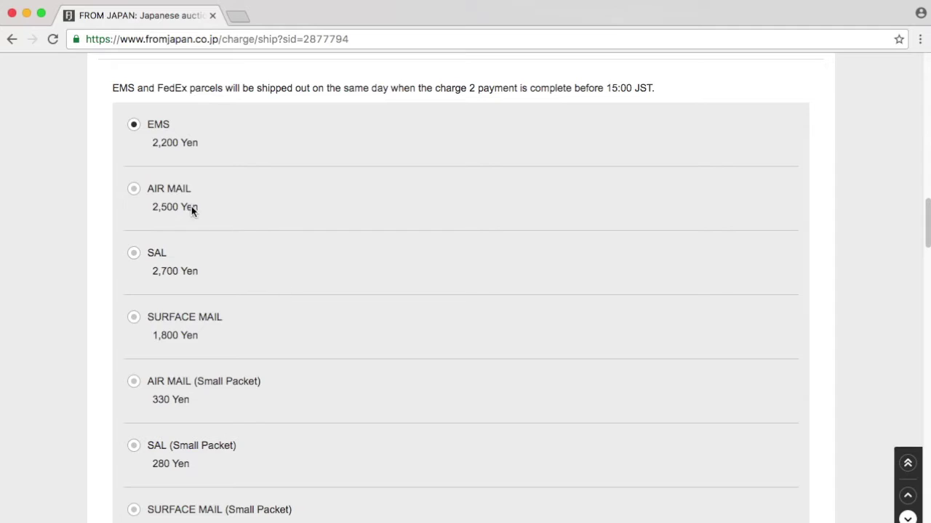
pyautogui.click(133, 190)
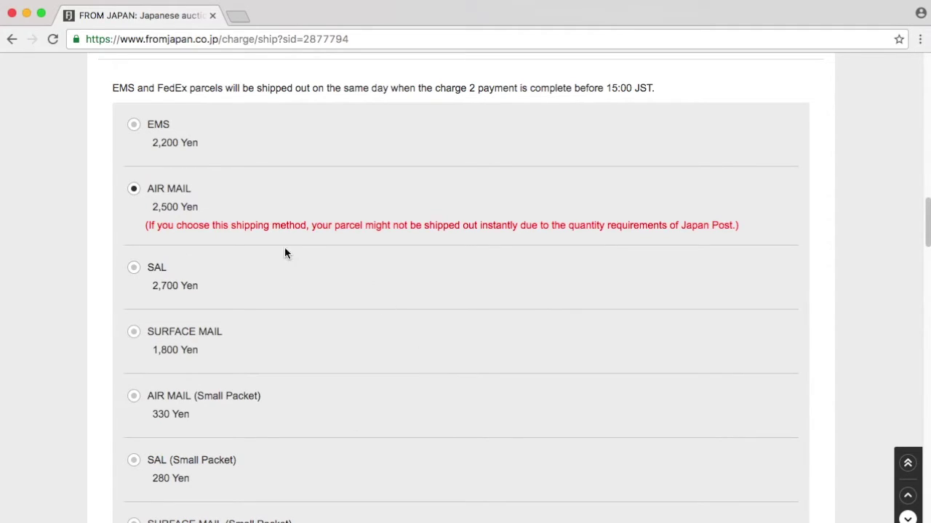
pyautogui.moveTo(180, 230); pyautogui.dragTo(528, 226)
pyautogui.click(528, 226)
pyautogui.moveTo(192, 226); pyautogui.dragTo(571, 228)
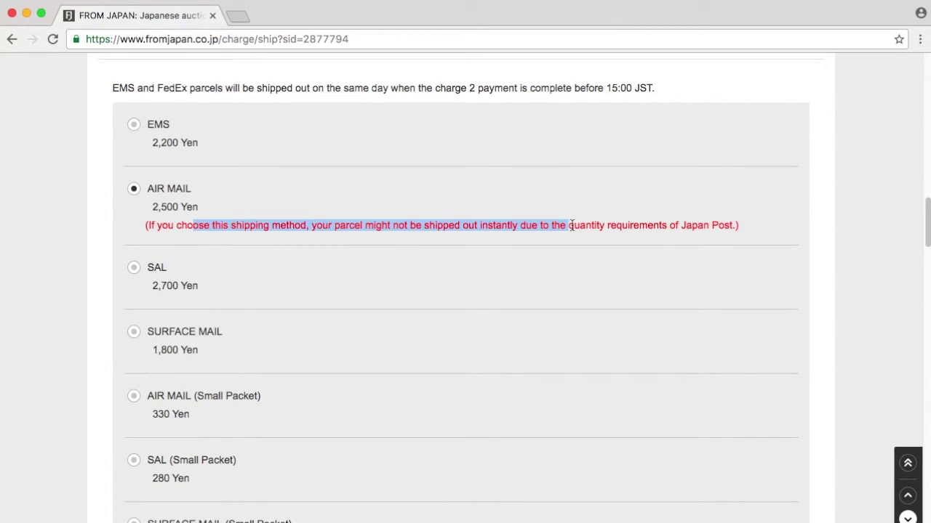
pyautogui.tripleClick(713, 228)
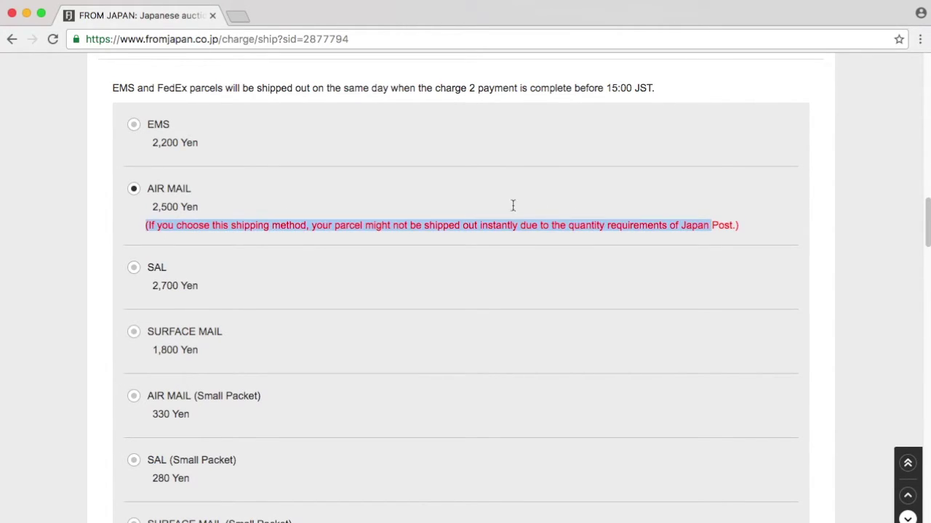
pyautogui.click(391, 235)
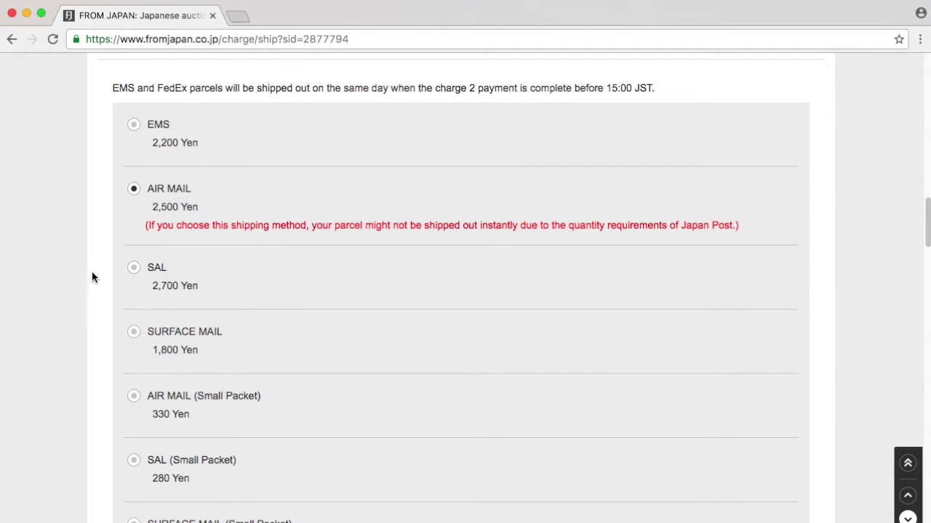
pyautogui.click(132, 269)
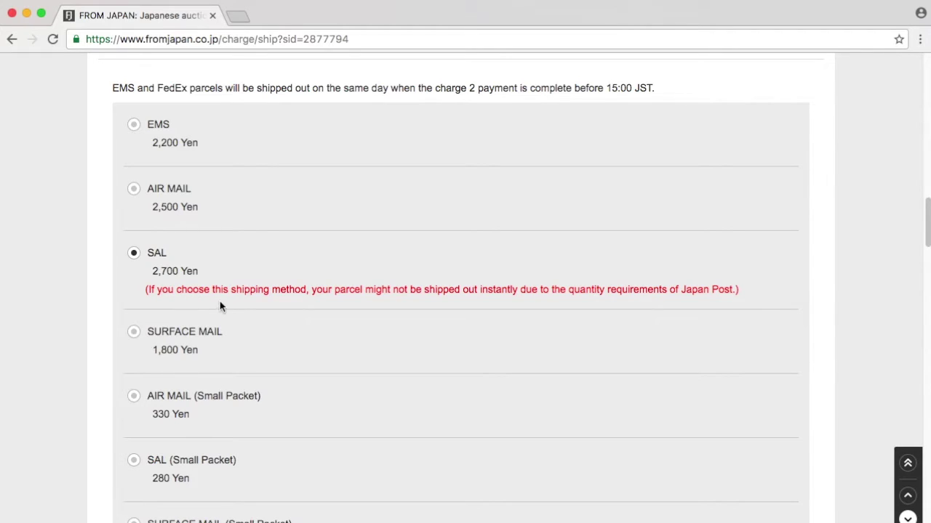
pyautogui.moveTo(178, 289); pyautogui.dragTo(437, 285)
pyautogui.click(580, 285)
# Check SURFACE MAIL and AIR MAIL (Small Packet), then choose SAL (Small Packet) at 280 Yen
pyautogui.click(134, 332)
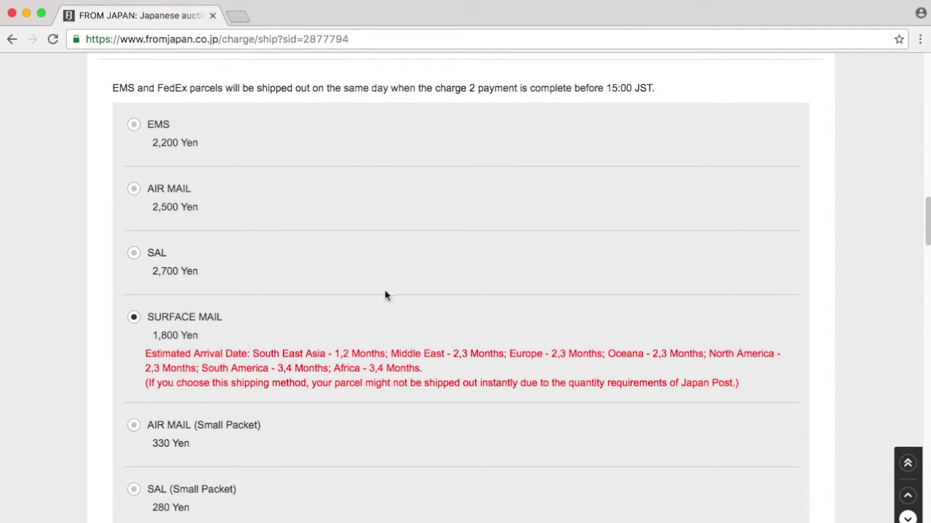
pyautogui.scroll(-1, 386, 291)
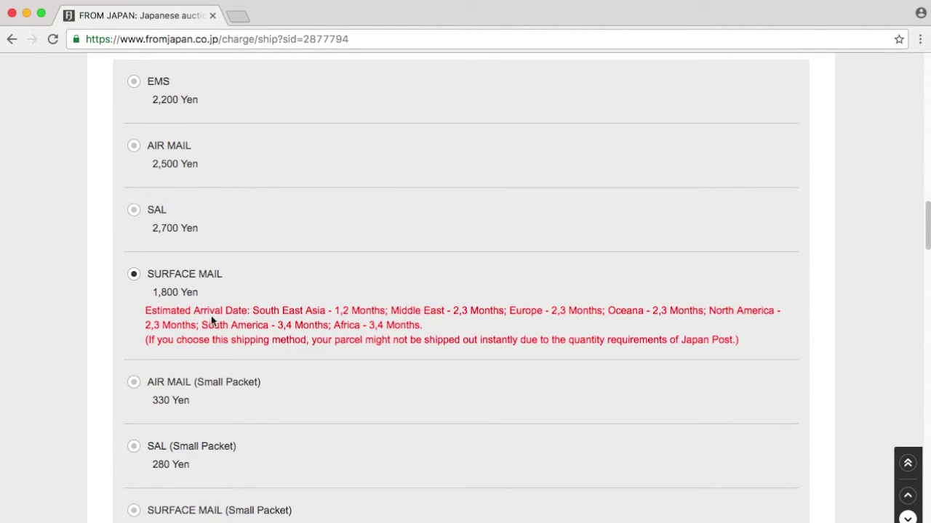
pyautogui.moveTo(211, 315); pyautogui.dragTo(538, 308)
pyautogui.click(538, 306)
pyautogui.click(133, 383)
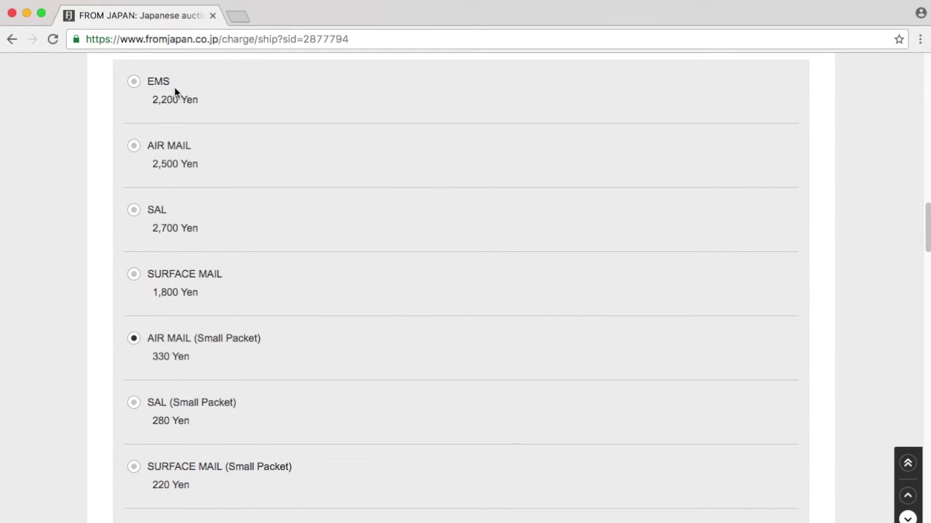
pyautogui.click(133, 148)
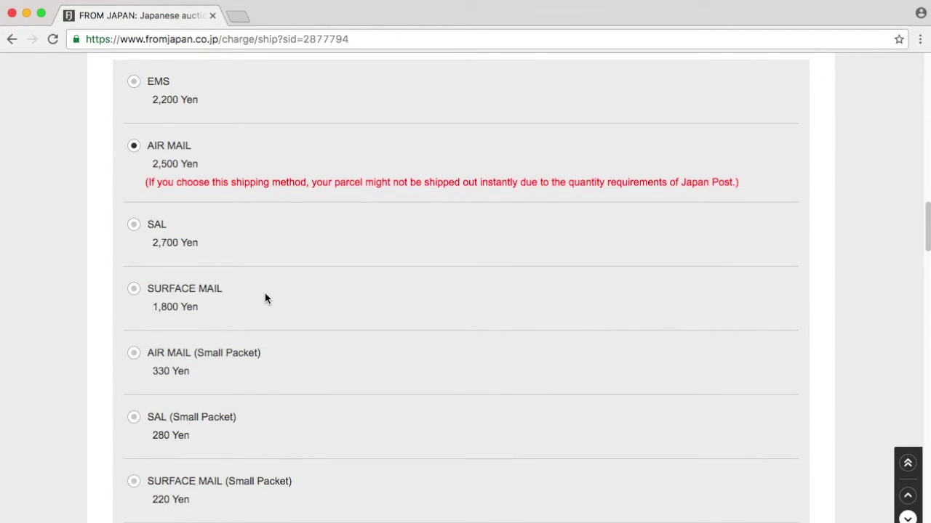
pyautogui.scroll(-3, 265, 299)
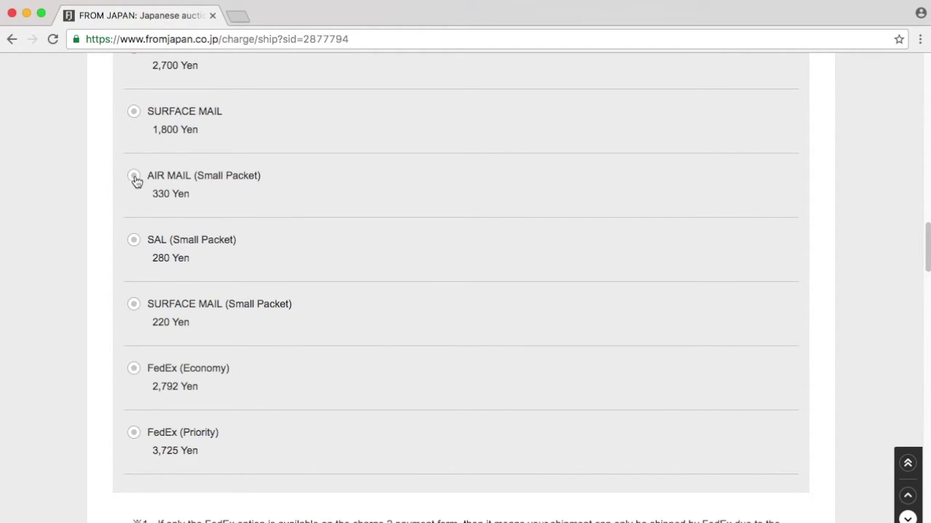
pyautogui.click(135, 242)
pyautogui.scroll(-1, 296, 334)
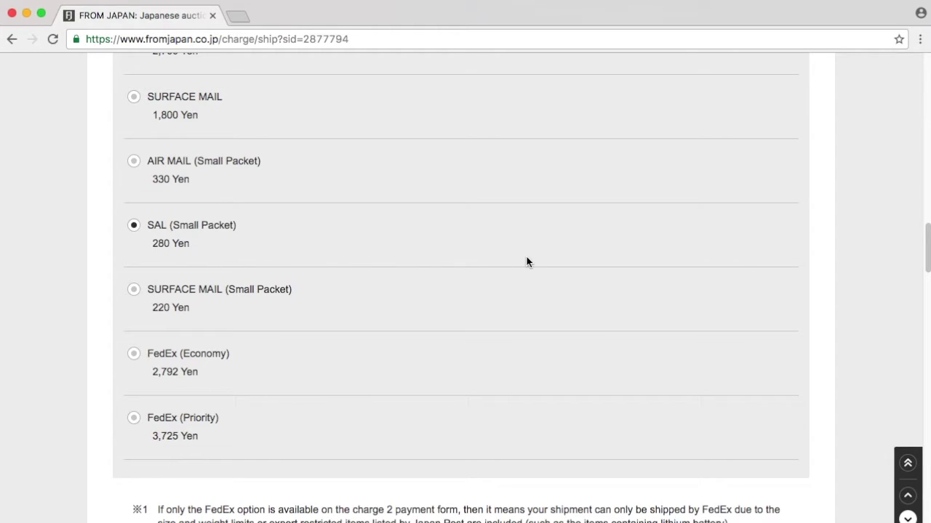
# Review the 494 Yen domestic delivery, 200 Yen payment fee and 300 Yen insurance charges
pyautogui.scroll(-6, 529, 262)
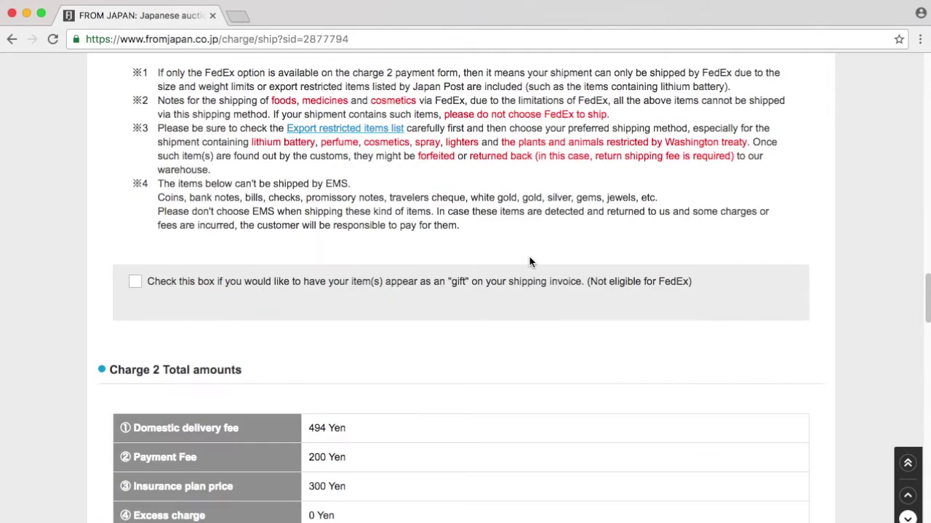
pyautogui.scroll(-3, 516, 230)
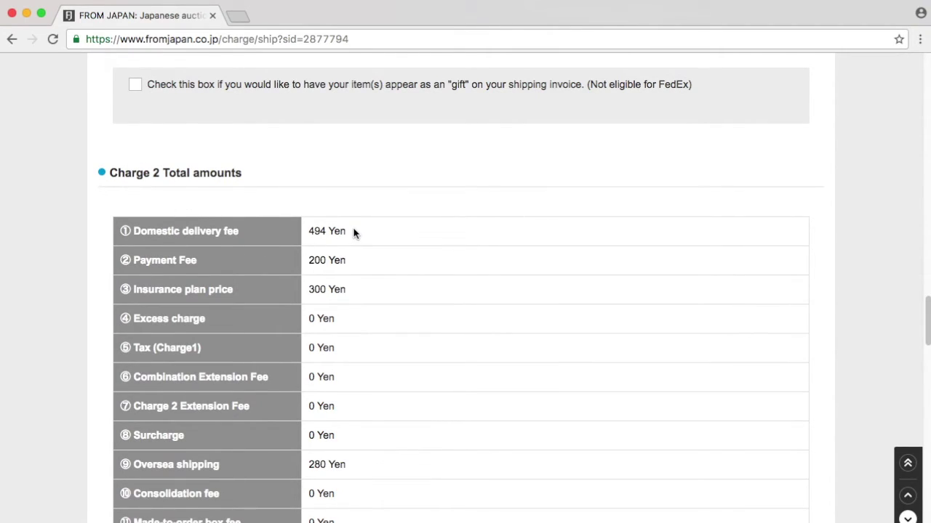
pyautogui.moveTo(354, 233); pyautogui.dragTo(309, 231)
pyautogui.click(351, 268)
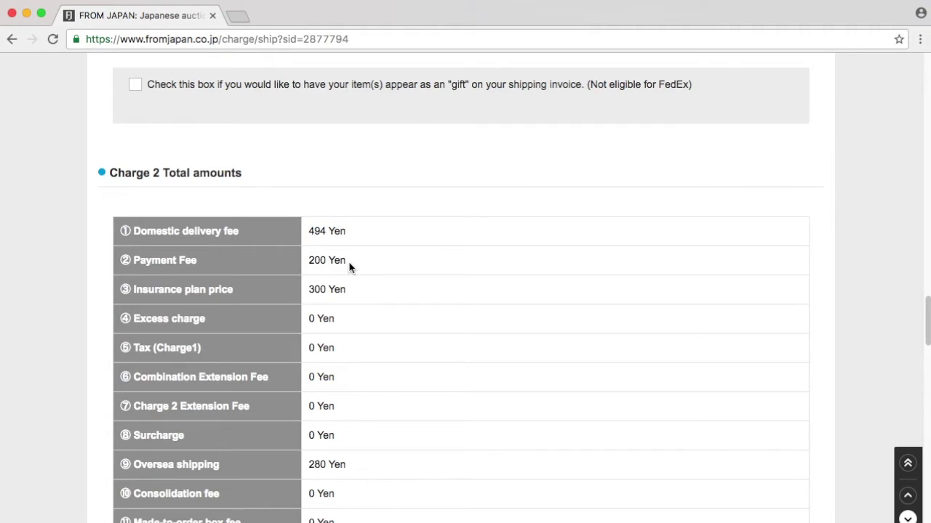
pyautogui.tripleClick(305, 267)
pyautogui.click(336, 289)
pyautogui.tripleClick(340, 291)
pyautogui.tripleClick(320, 289)
pyautogui.click(319, 289)
# Mark the items as a gift and check the 280 Yen shipping and 1,274 Yen total
pyautogui.click(136, 87)
pyautogui.scroll(-2, 376, 269)
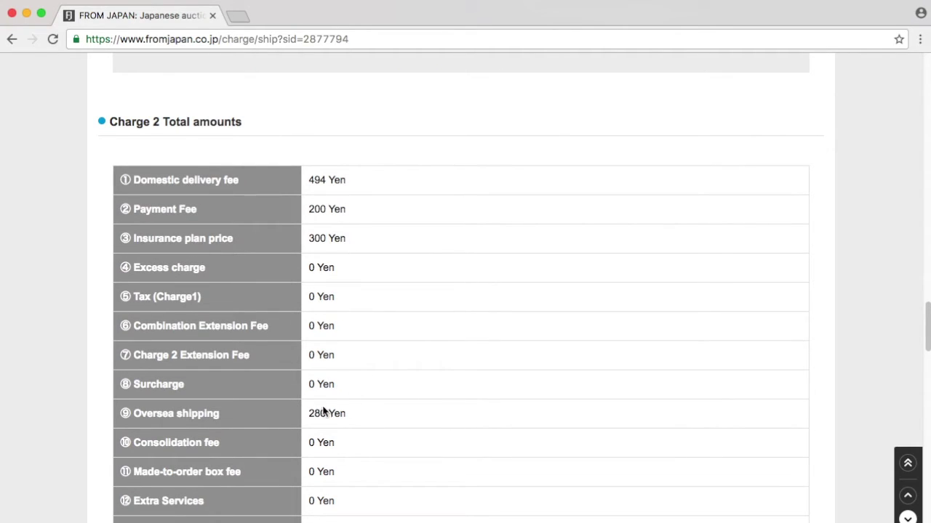
pyautogui.moveTo(353, 421); pyautogui.dragTo(296, 415)
pyautogui.scroll(-5, 380, 434)
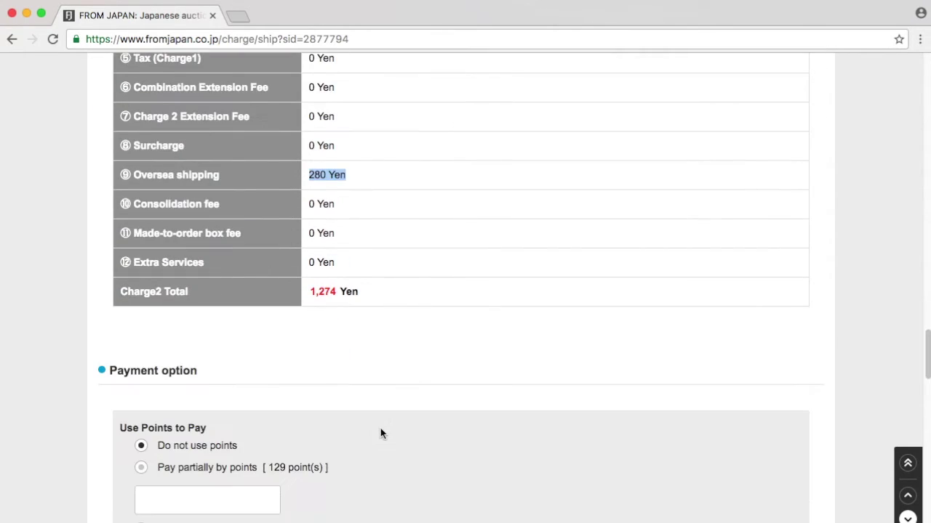
pyautogui.click(383, 293)
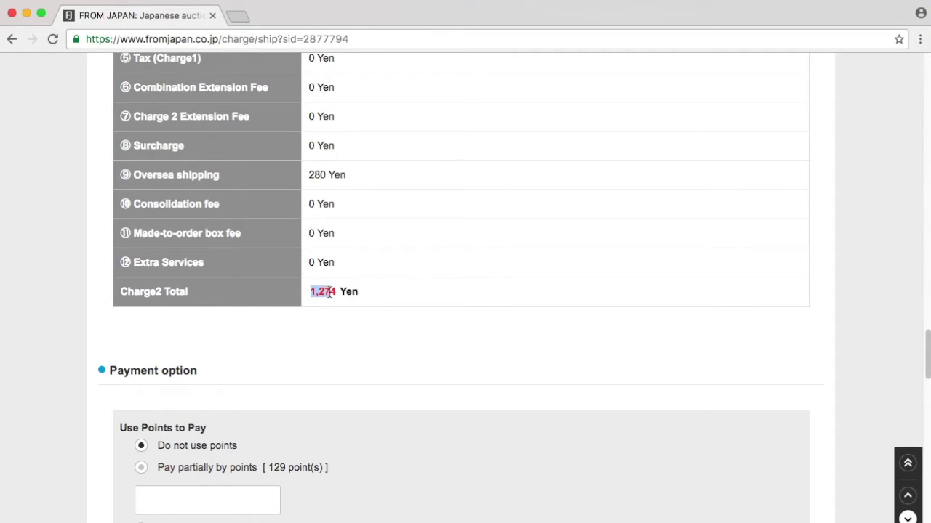
pyautogui.moveTo(329, 293); pyautogui.dragTo(342, 294)
# Use no points, keep Deposit as the payment method, and proceed to checkout
pyautogui.scroll(-2, 361, 293)
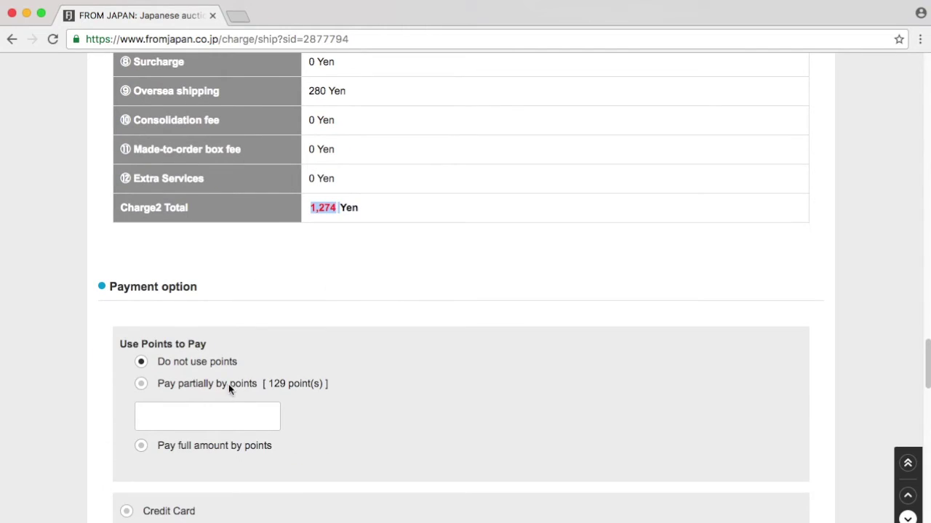
pyautogui.scroll(-2, 386, 376)
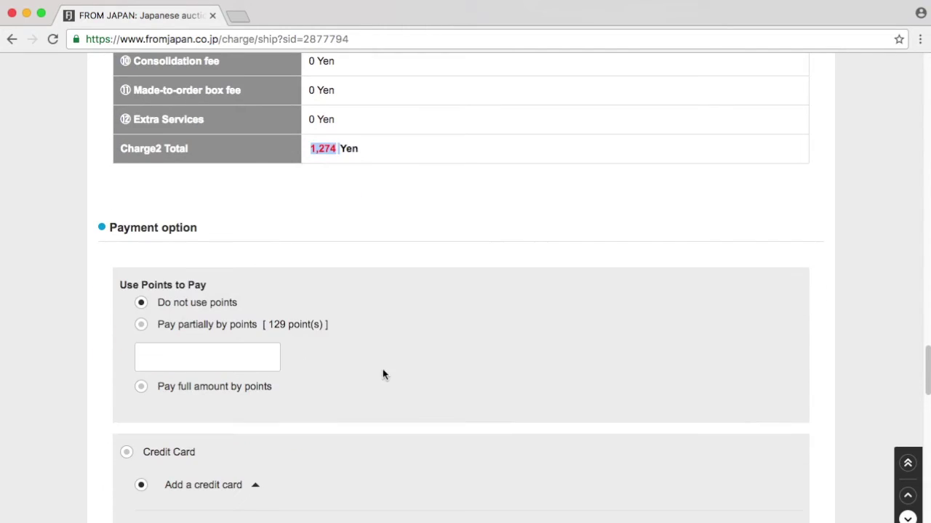
pyautogui.click(173, 324)
pyautogui.scroll(-4, 360, 349)
pyautogui.scroll(4, 373, 331)
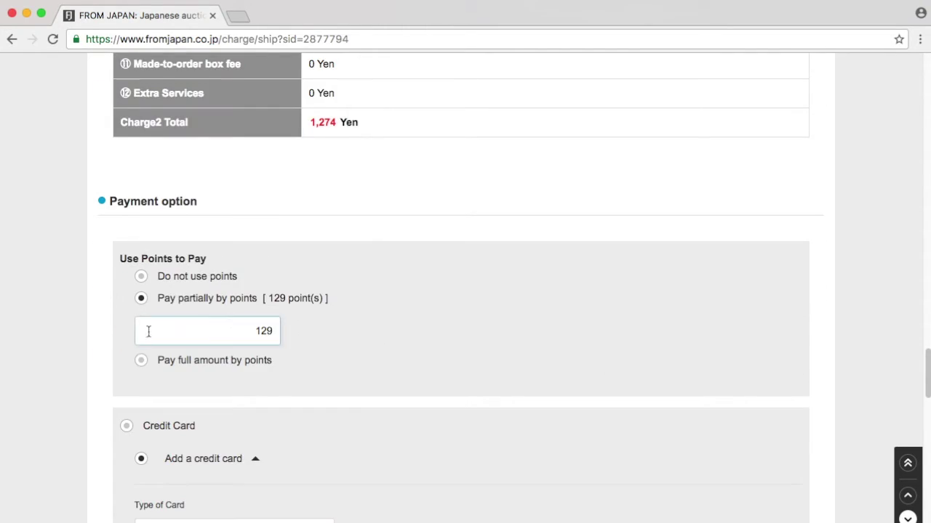
pyautogui.click(141, 276)
pyautogui.scroll(-5, 240, 330)
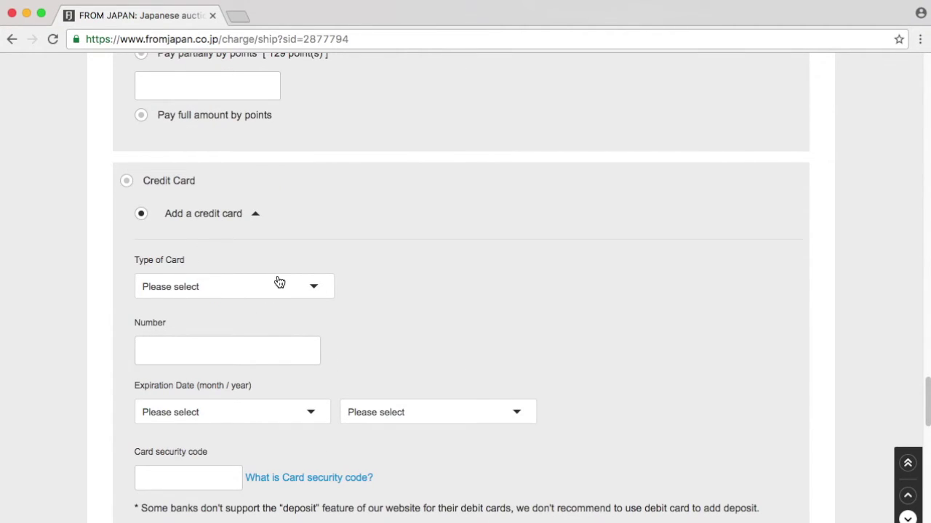
pyautogui.scroll(-6, 279, 282)
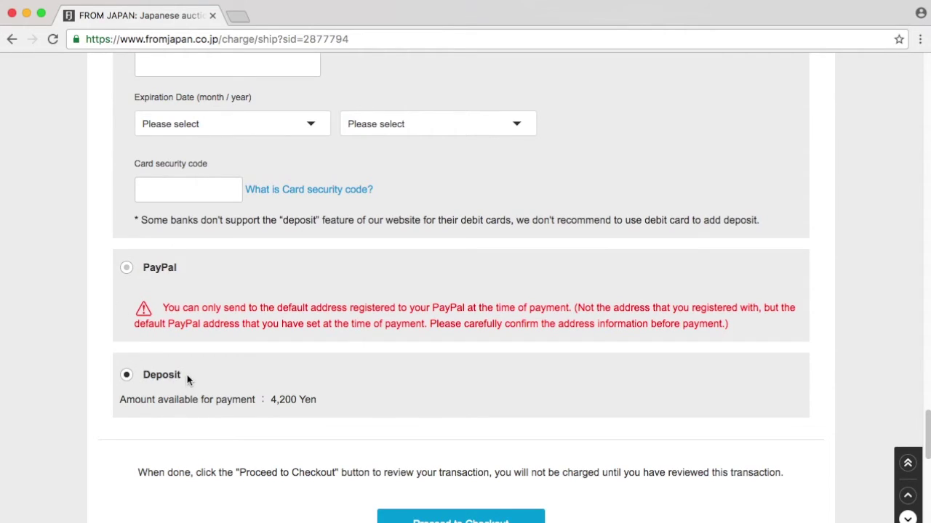
pyautogui.scroll(-3, 189, 379)
pyautogui.click(442, 405)
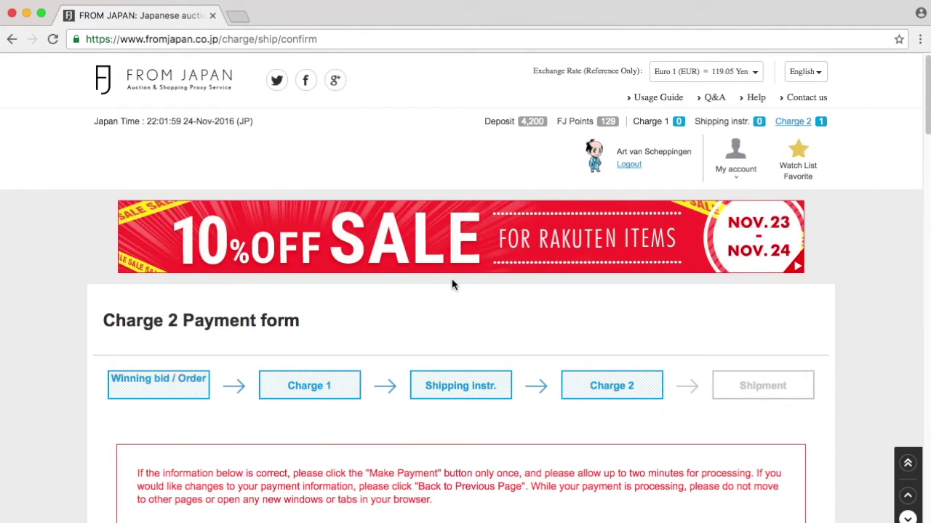
# Verify SAL (Small Packet) and the totals, then pay the 1,274 Yen charge from the deposit
pyautogui.scroll(-10, 451, 283)
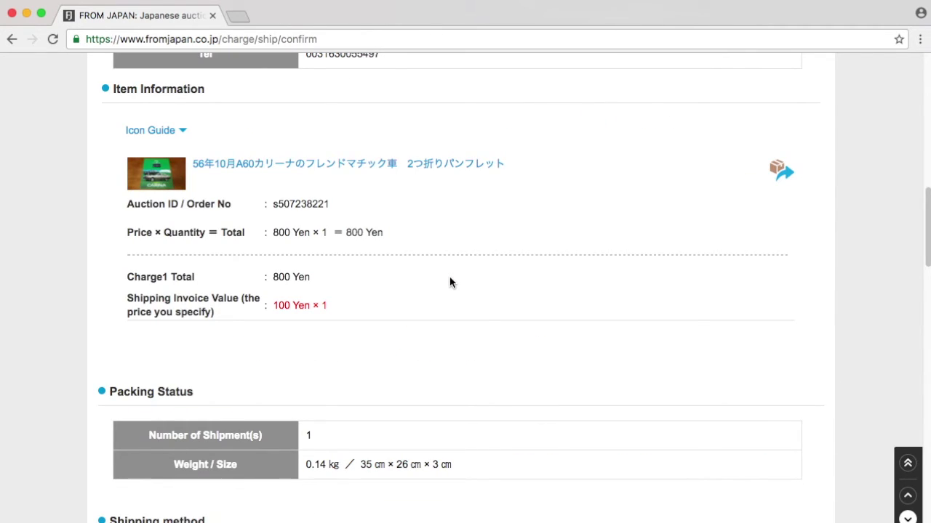
pyautogui.scroll(-3, 450, 282)
pyautogui.scroll(-2, 451, 290)
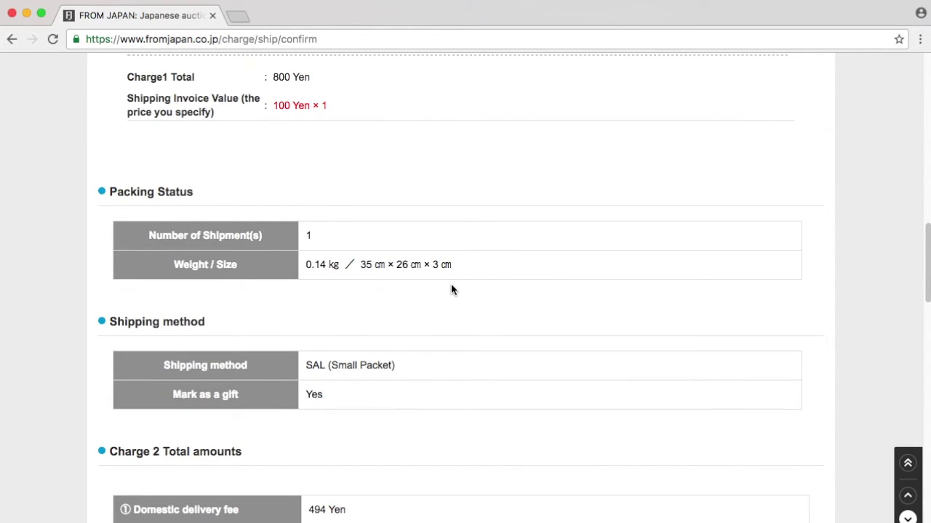
pyautogui.scroll(-2, 450, 290)
pyautogui.scroll(-4, 450, 290)
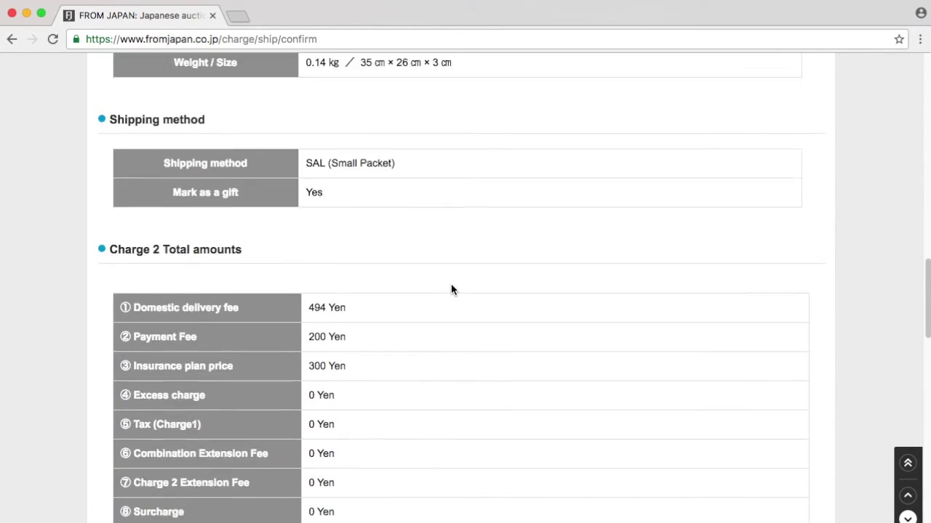
pyautogui.scroll(-15, 451, 288)
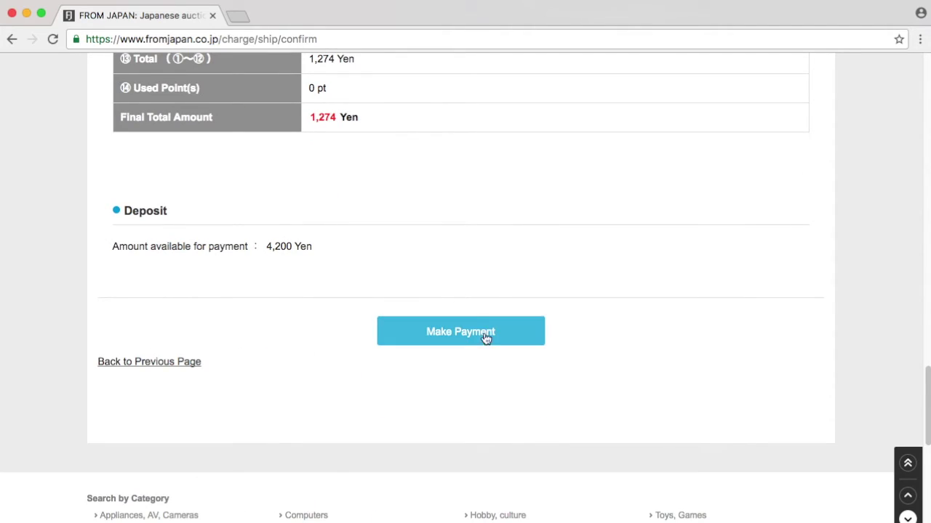
pyautogui.click(486, 336)
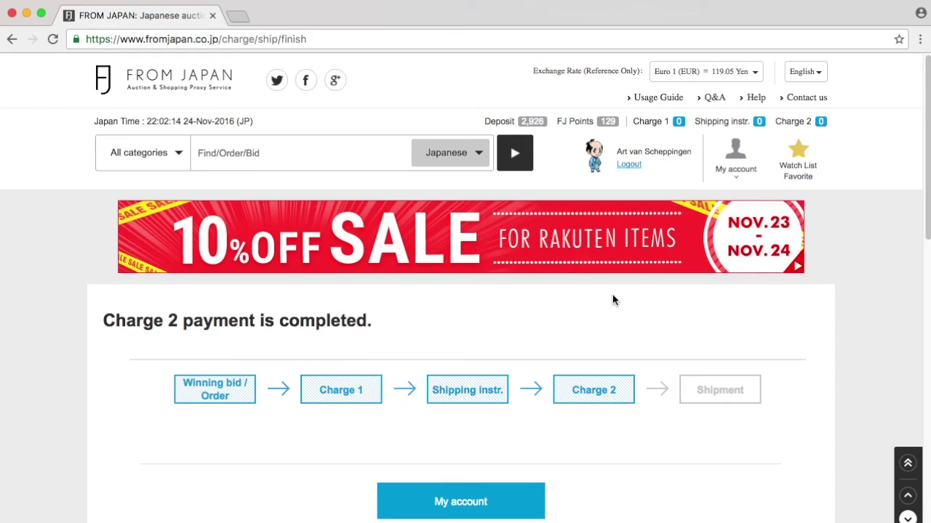
pyautogui.scroll(-5, 549, 355)
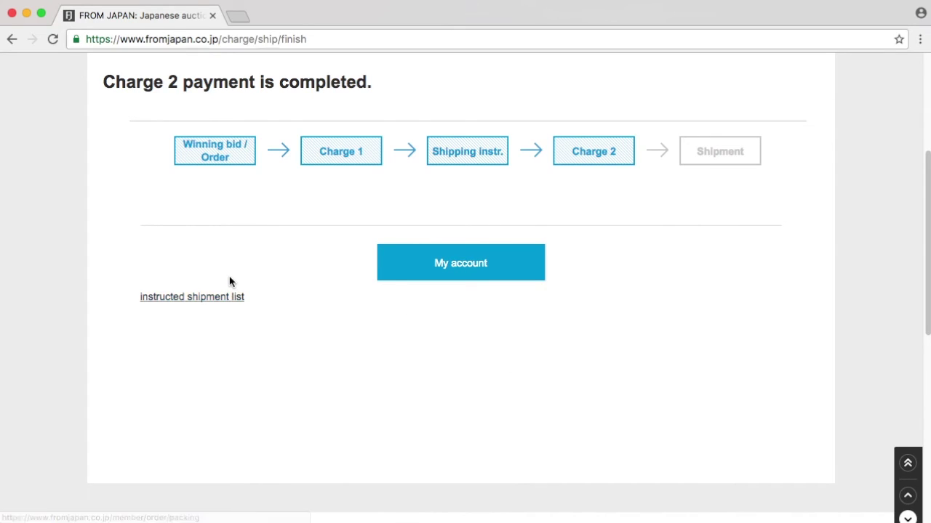
pyautogui.scroll(3, 229, 281)
pyautogui.scroll(-8, 226, 306)
pyautogui.scroll(4, 231, 309)
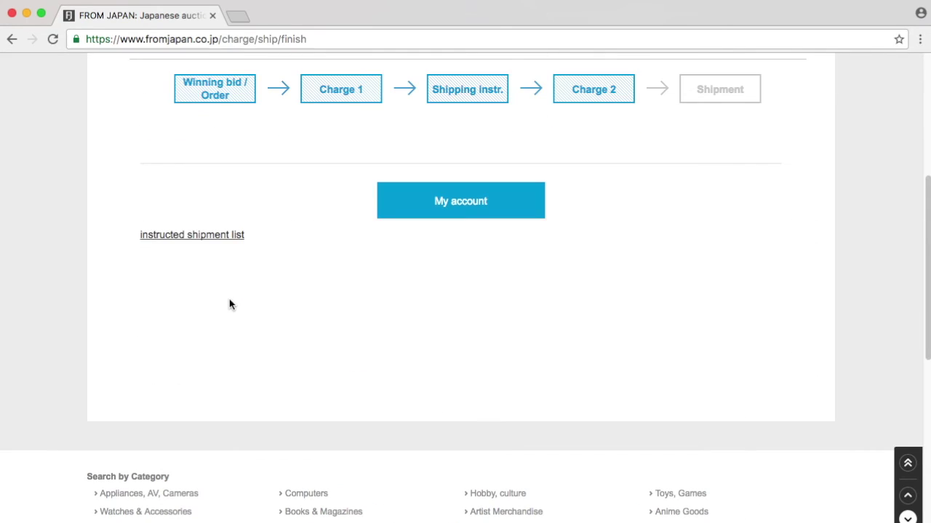